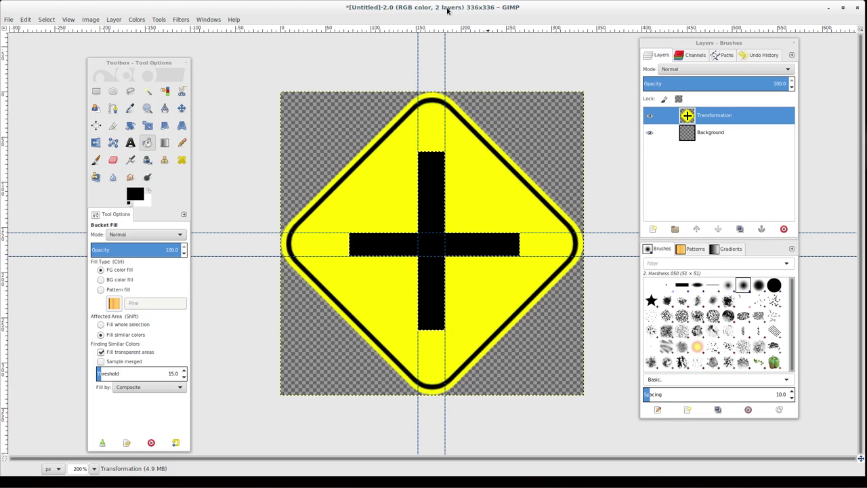
- Launch Blender full-screen, dismiss the splash screen, and delete the default cube
key("ctrl+space")
type("b")
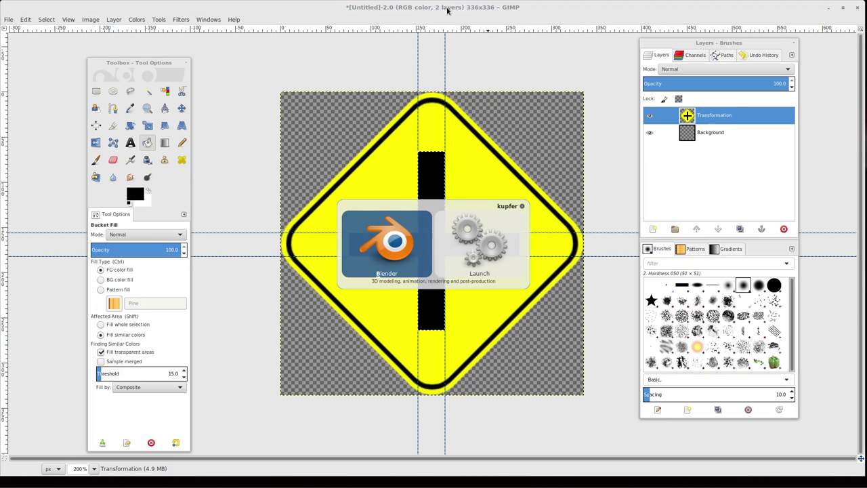
key("Return")
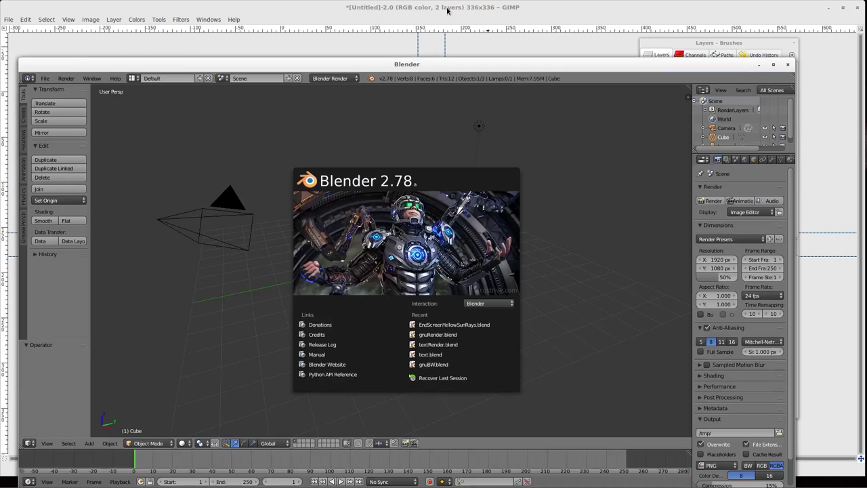
double_click(427, 67)
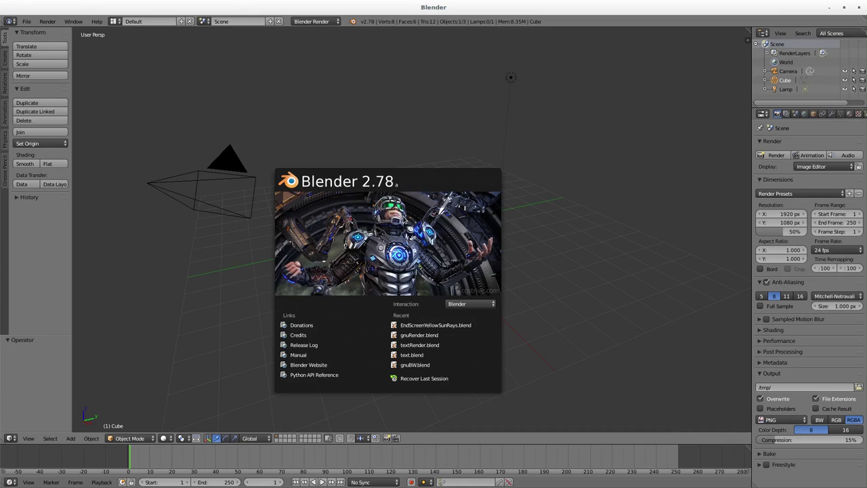
left_click(390, 212)
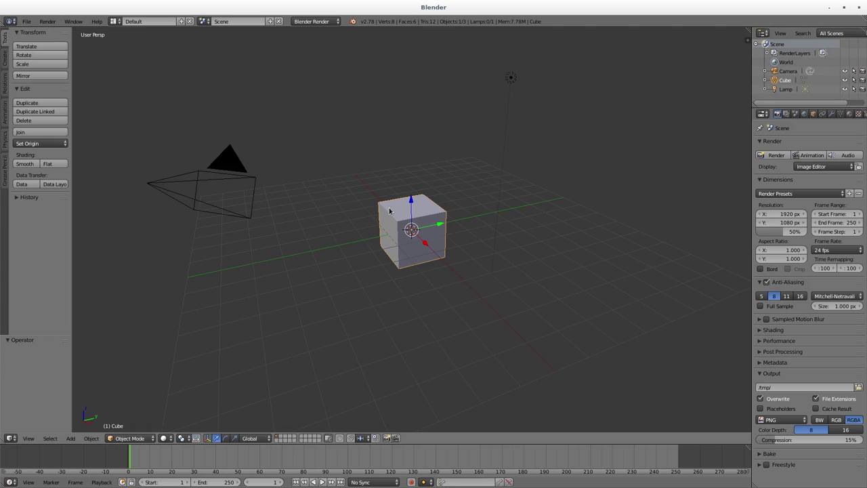
key("x")
left_click(390, 210)
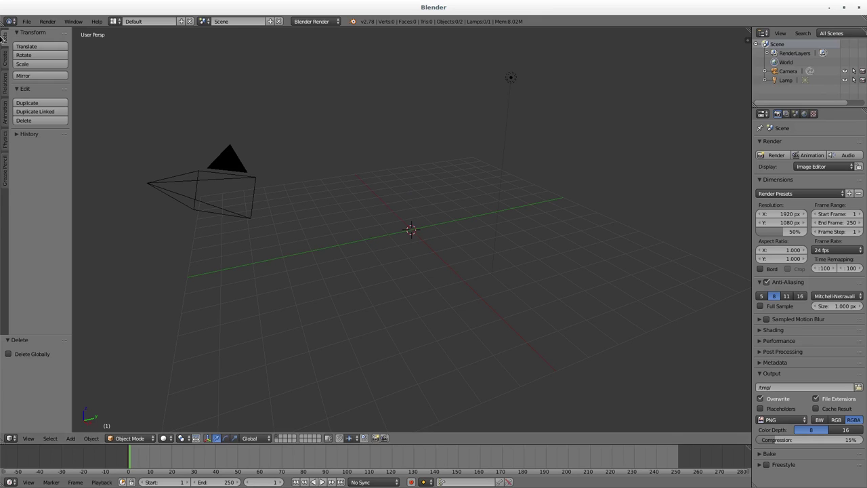
- Search the add-ons for 'plan', enable Import-Export: Import Images as Planes, and close preferences
left_click(26, 22)
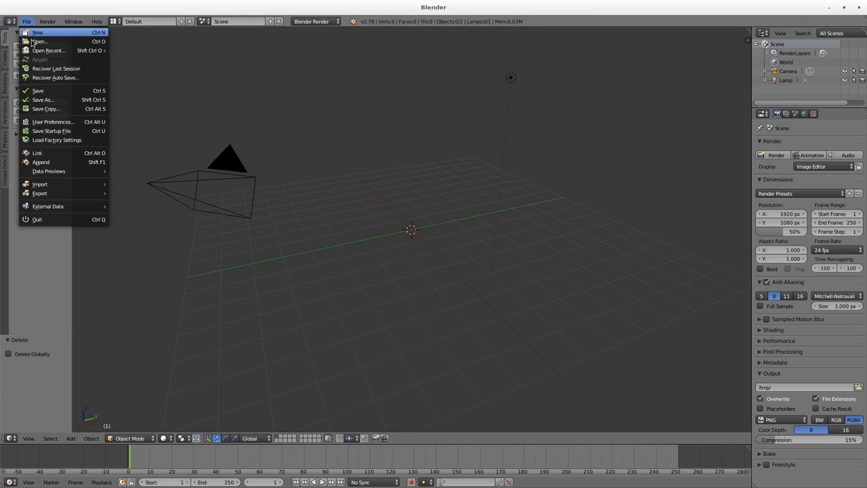
left_click(57, 121)
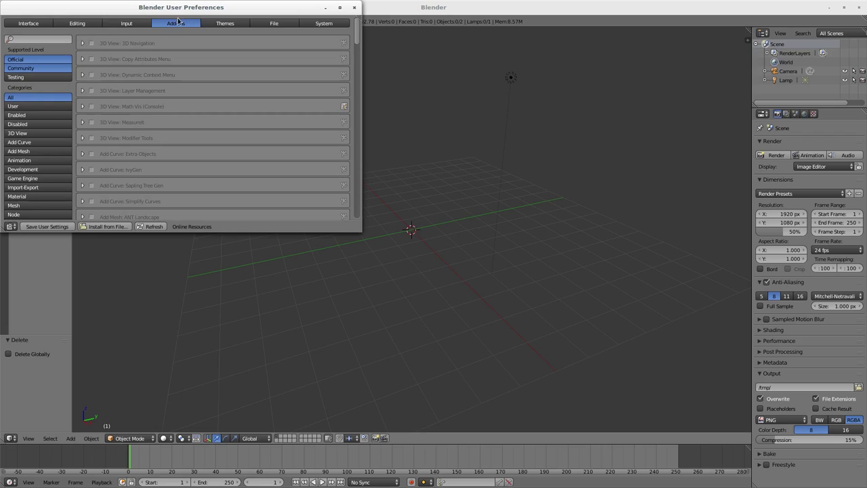
left_click(56, 39)
type("plan")
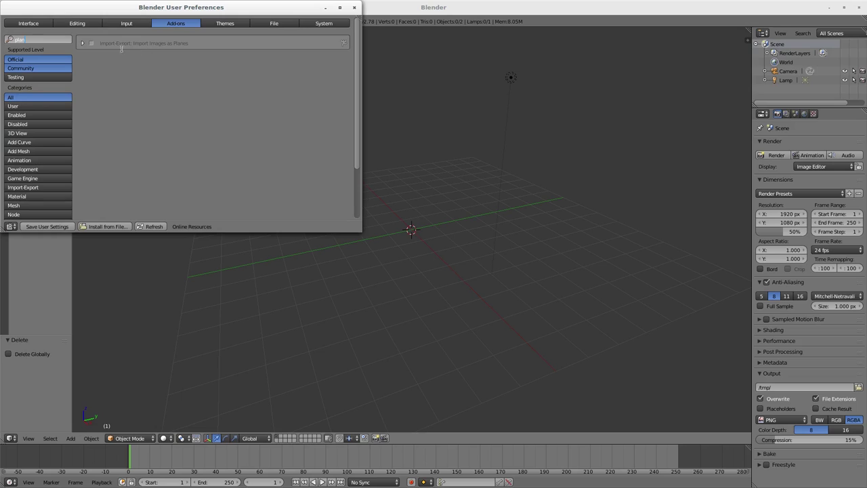
key("Return")
left_click(91, 43)
left_click(355, 8)
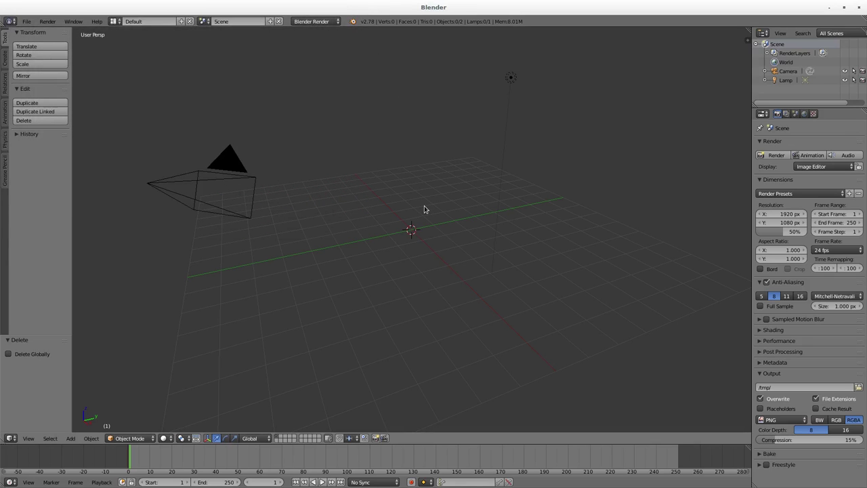
- Start Import Images as Planes and pick sign1.png from the /tmp folder
key("space")
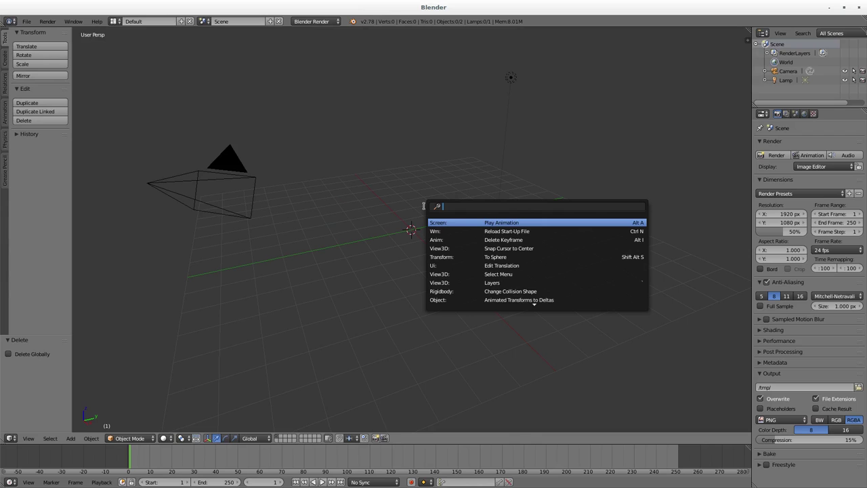
type("plan")
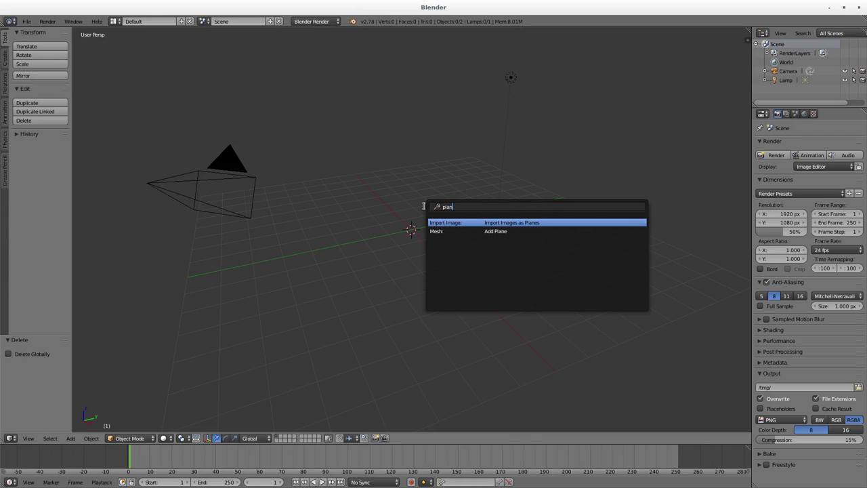
left_click(529, 223)
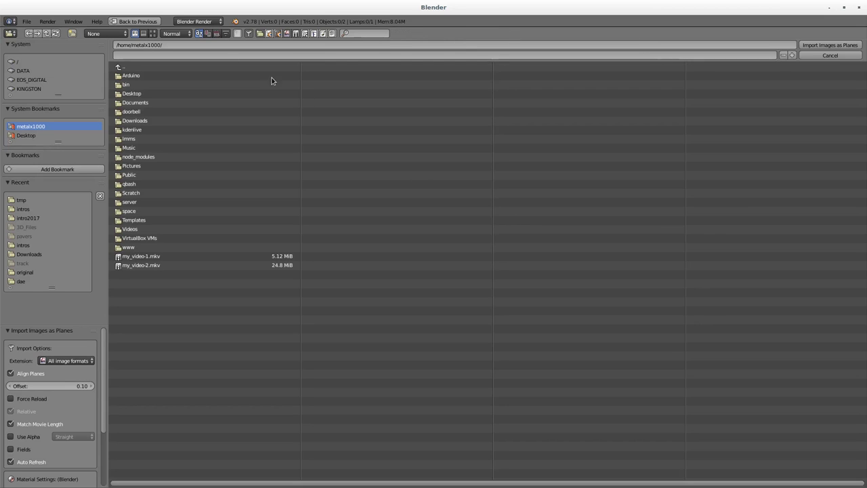
left_click(29, 201)
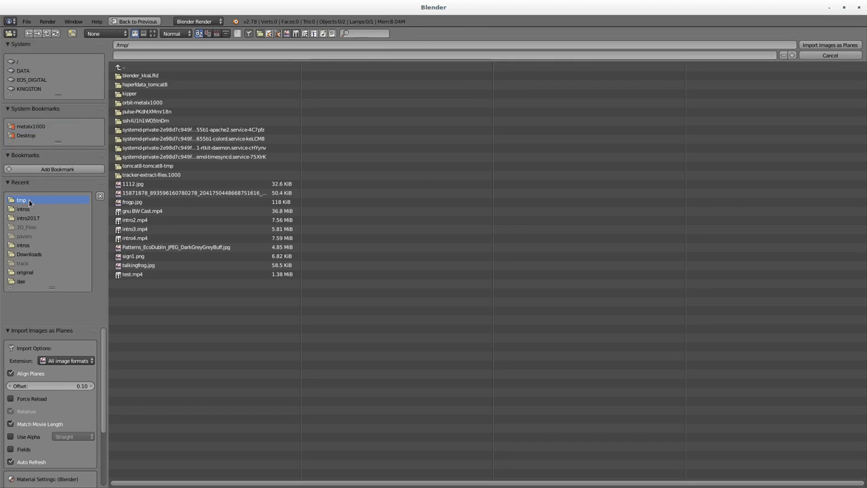
left_click(144, 258)
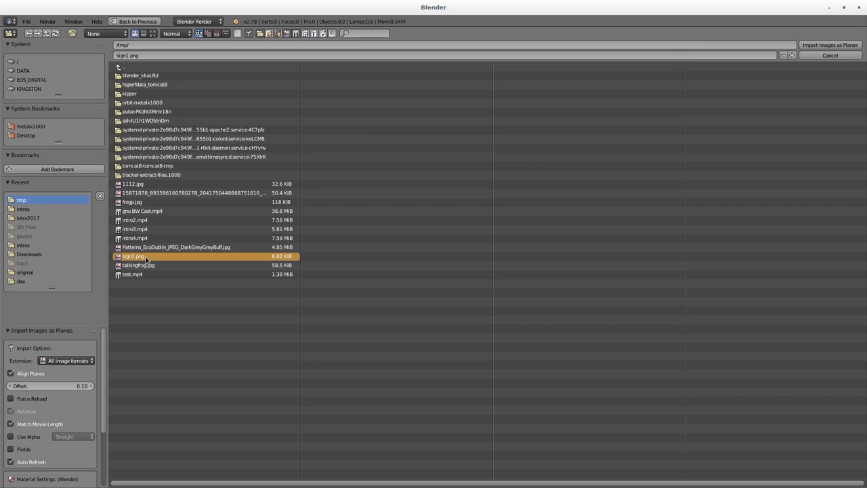
- Import it with Z Transparency and Premultiplied image alpha
scroll(41, 417, "down", 4)
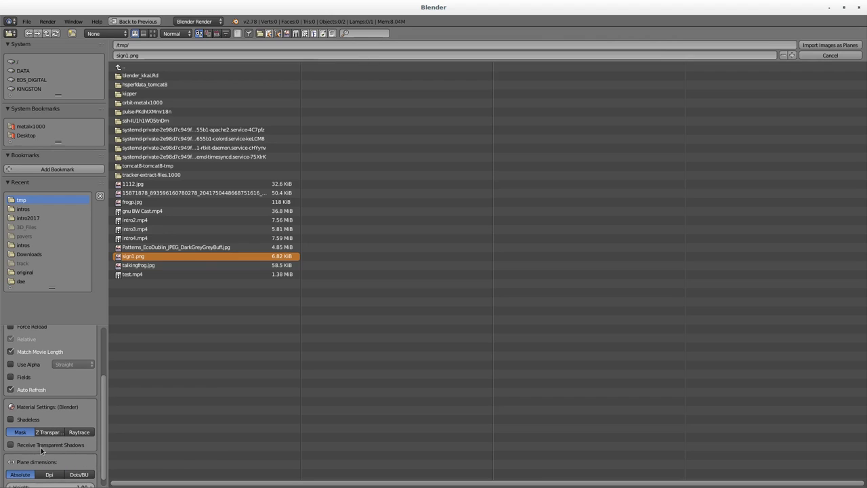
scroll(50, 428, "down", 1)
left_click(51, 424)
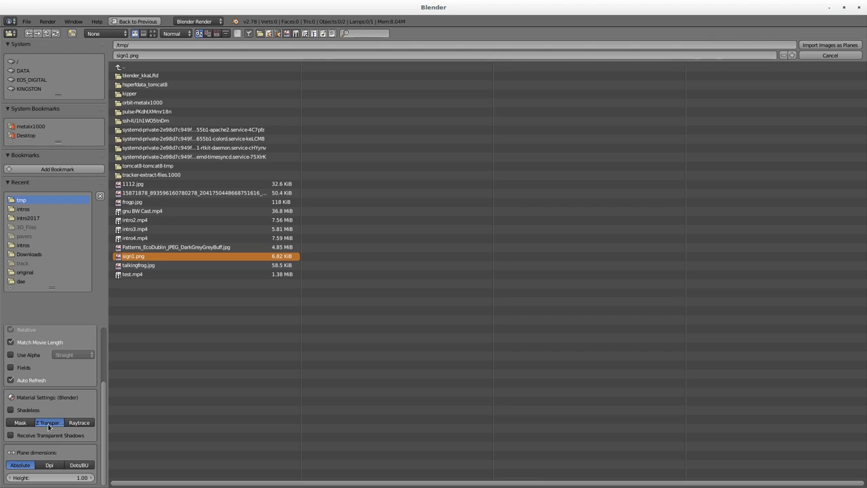
left_click(21, 356)
left_click(68, 355)
left_click(71, 334)
left_click(830, 44)
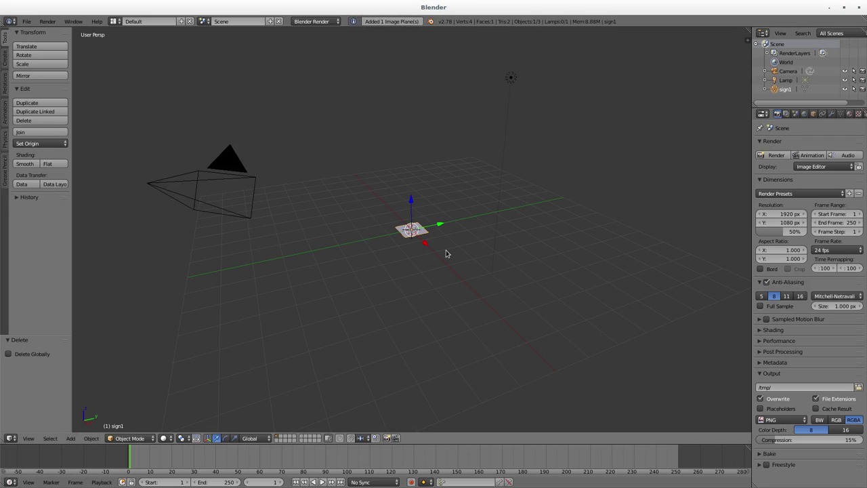
key("alt+Tab")
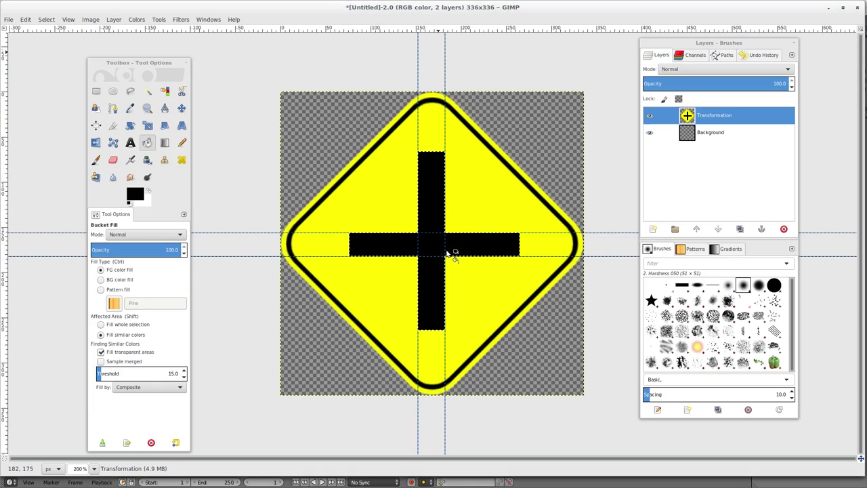
key("alt+Tab")
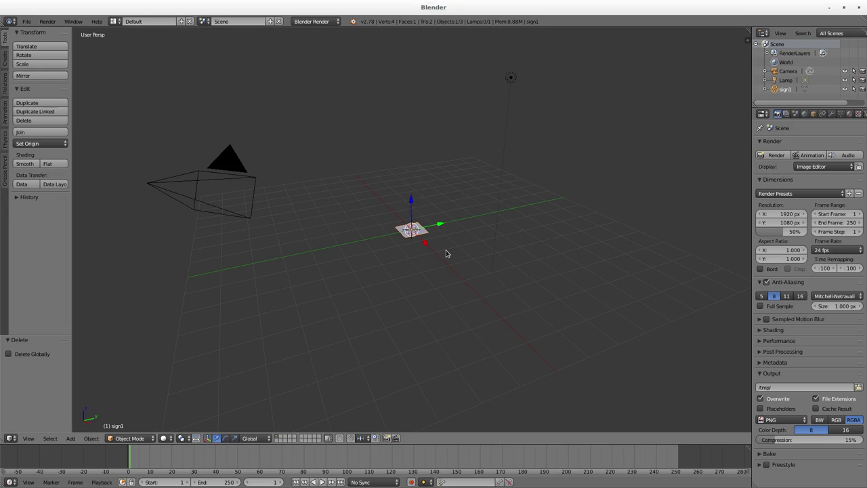
key("F12")
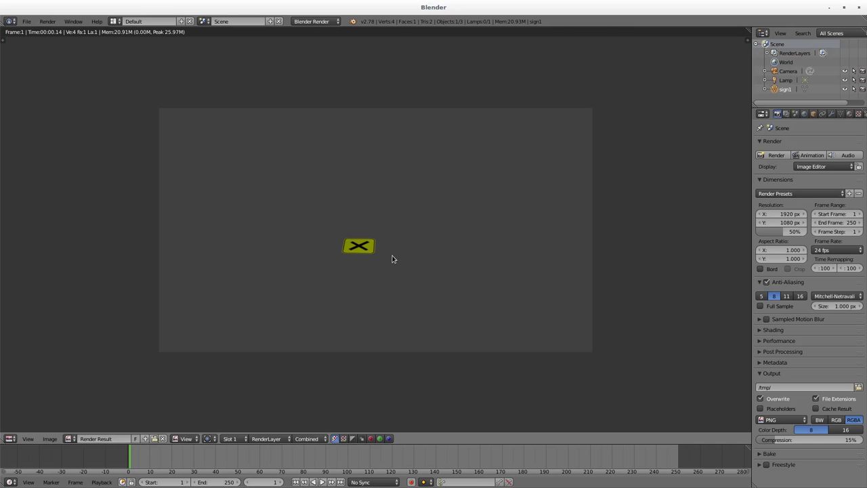
key("Escape")
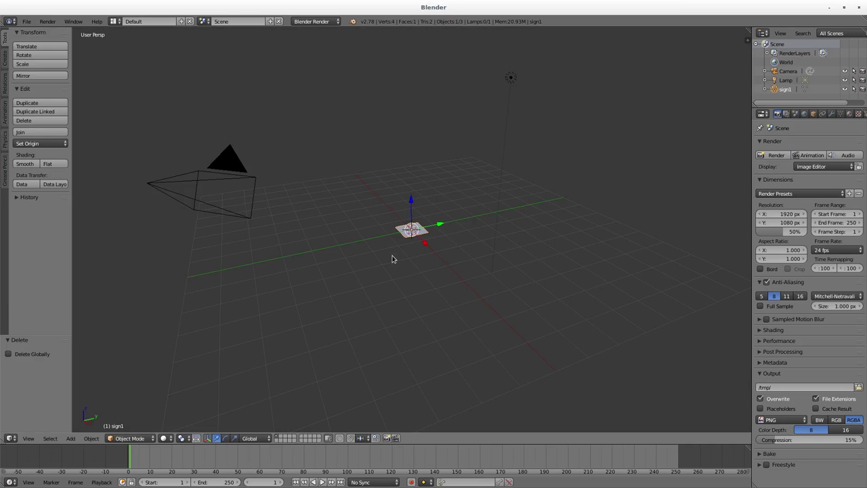
- Rotate the sign plane 90° about X so it stands upright
key("KP_7")
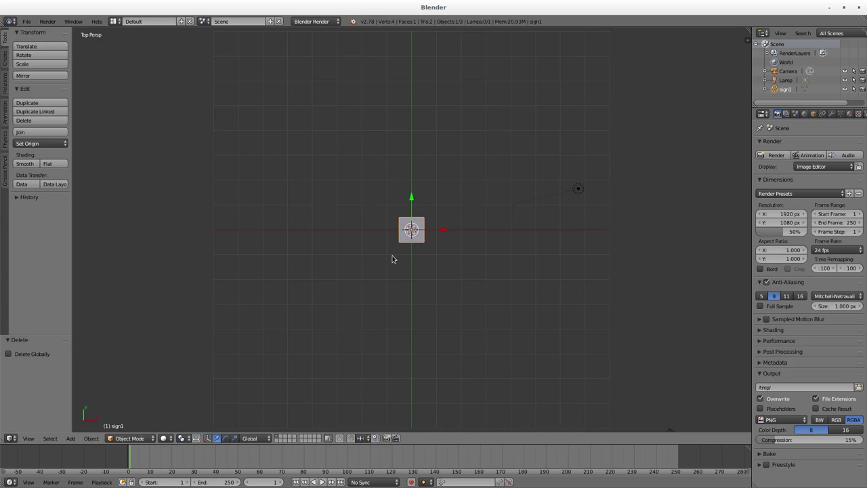
type("rx90")
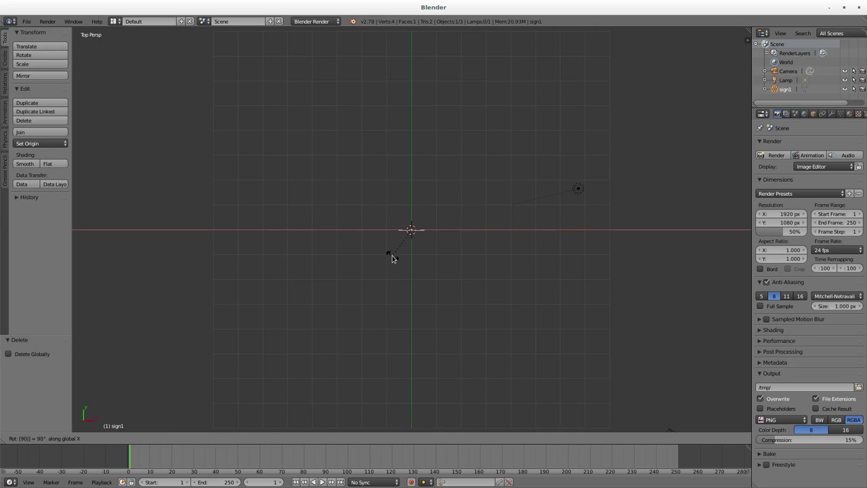
key("Return")
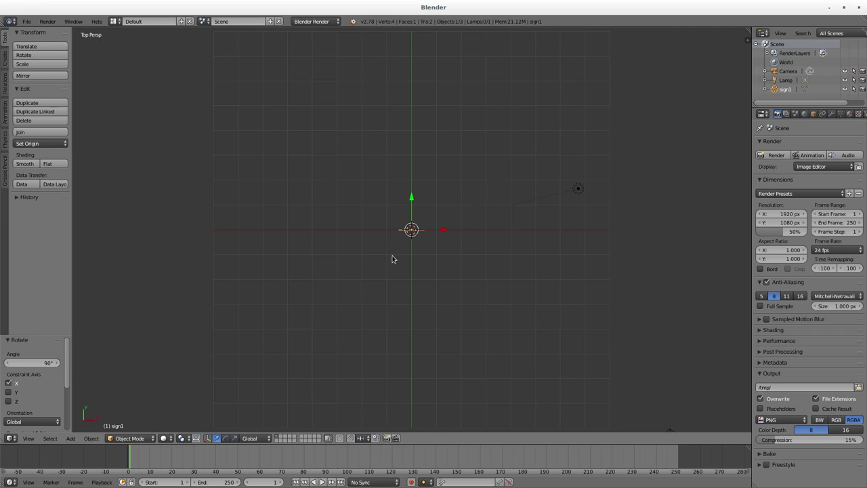
- Align the camera to the front view and run a test render
key("KP_1")
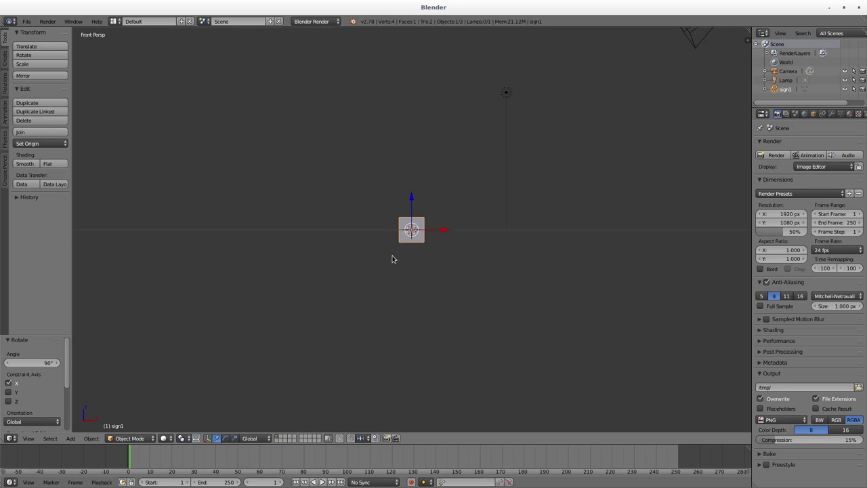
key("ctrl+alt+KP_0")
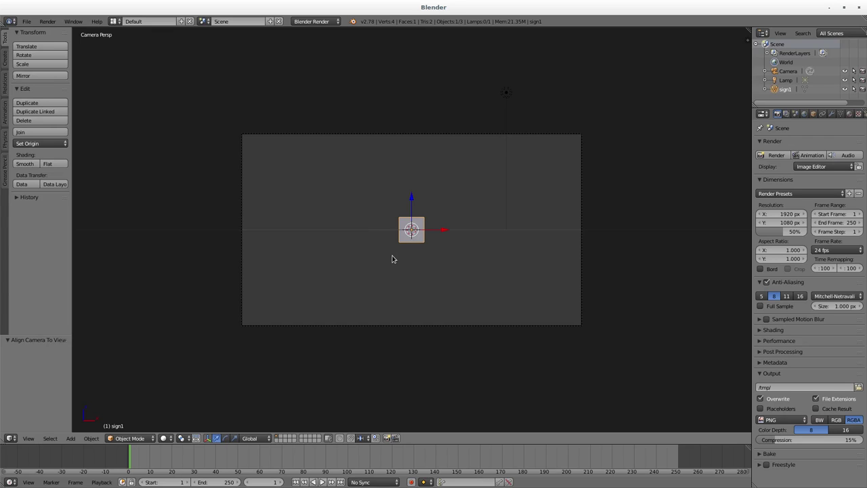
key("F12")
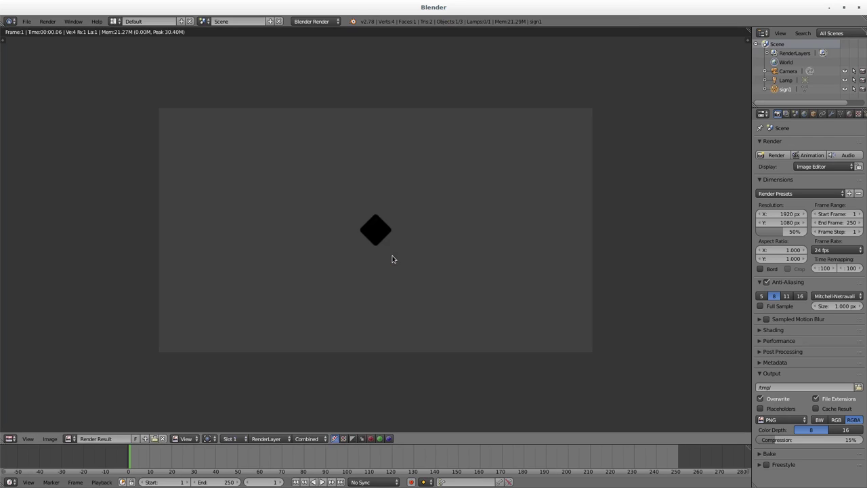
key("Escape")
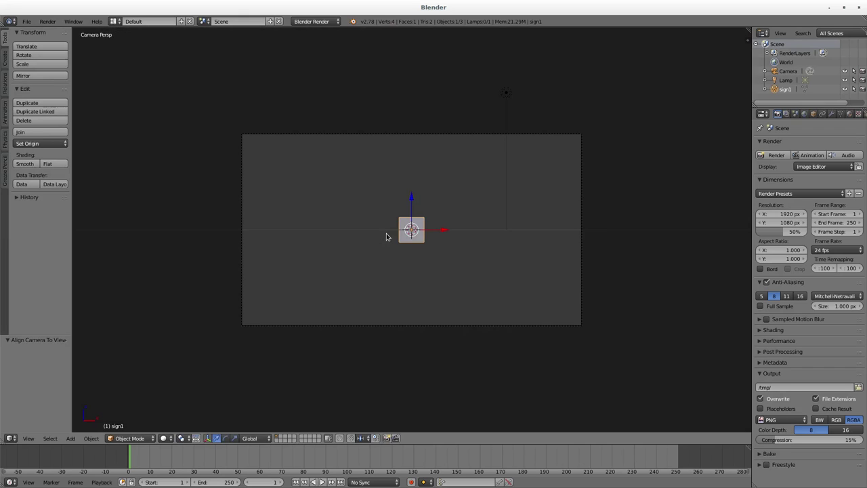
key("KP_7")
- Move the lamp in front of the sign so it gets lit
left_click(578, 189)
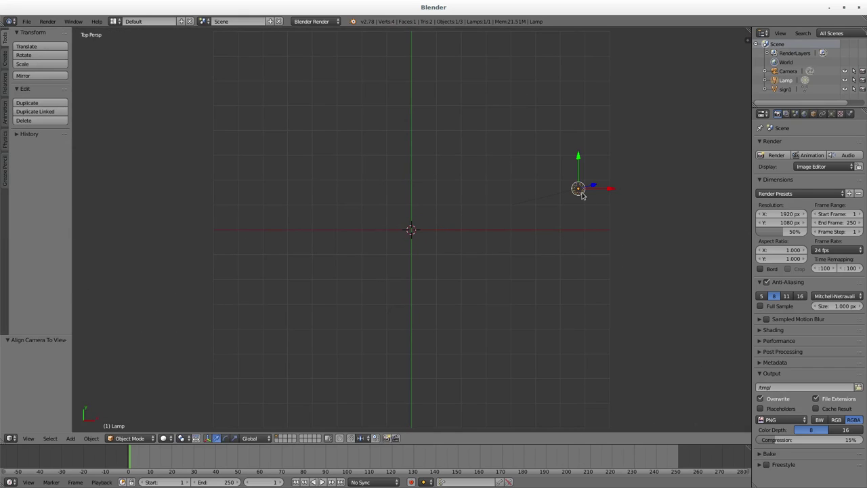
left_click_drag(581, 195, 556, 95)
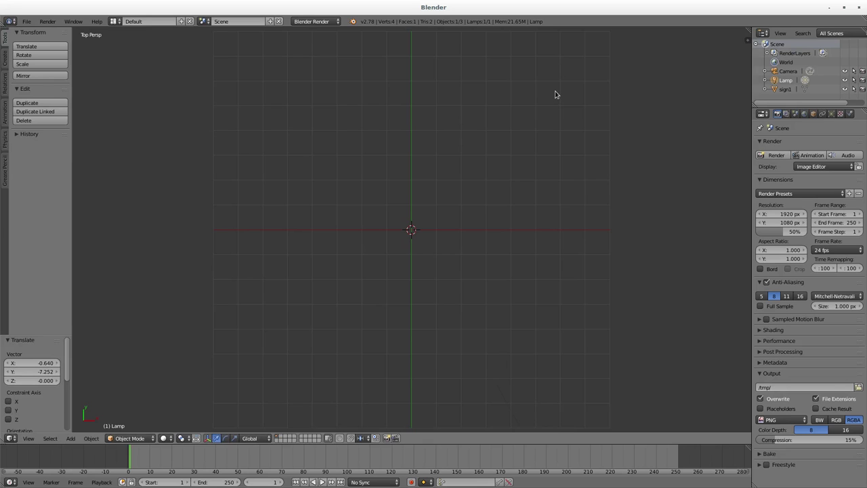
key("KP_0")
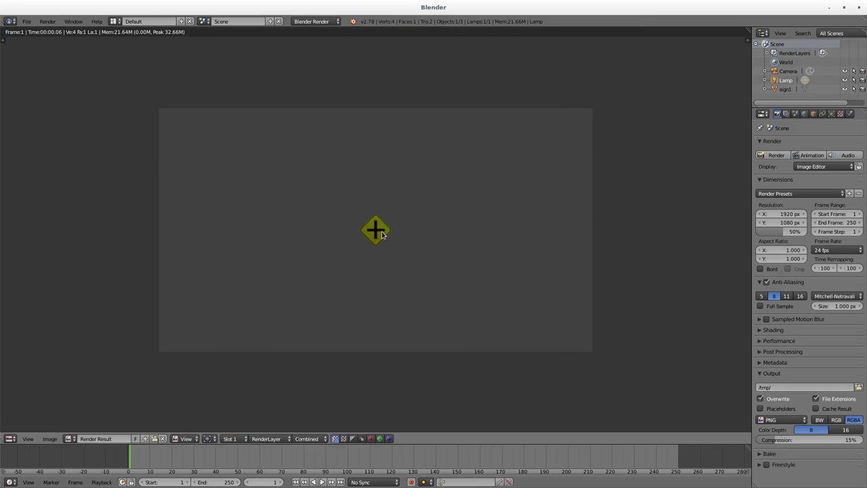
key("KP_7")
- Scale the sign plane 3.3 times and switch viewport shading to Texture
key("KP_1")
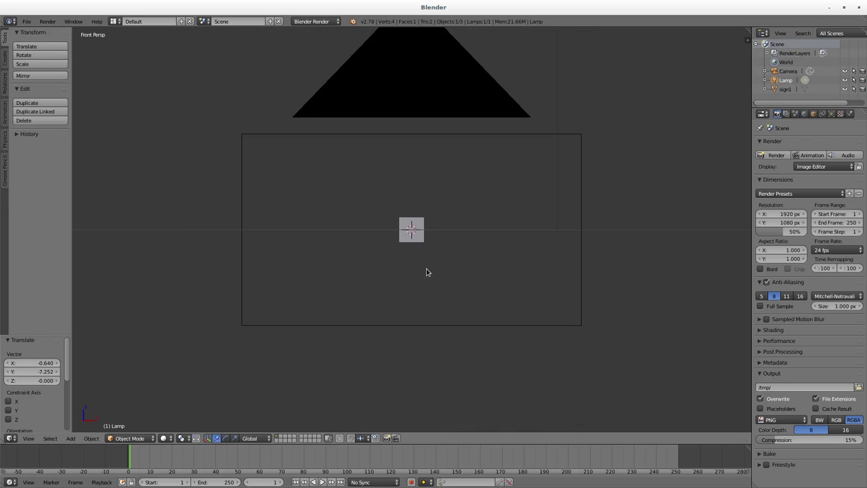
right_click(423, 238)
key("s")
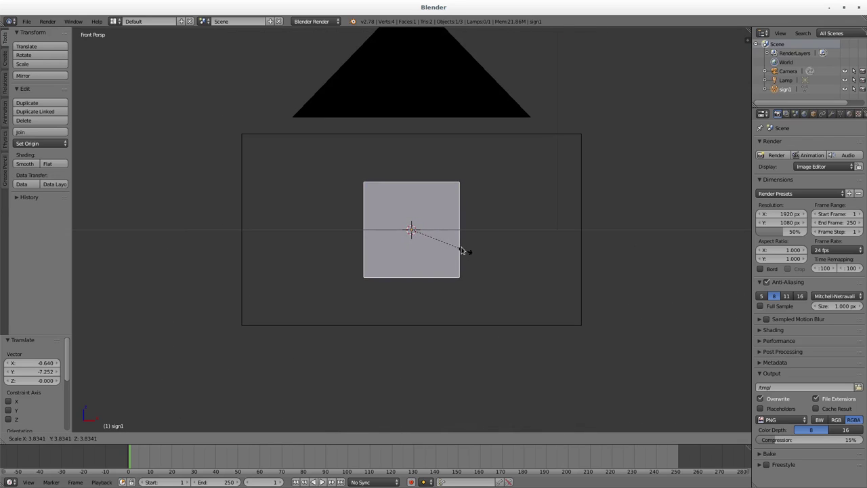
left_click(458, 248)
left_click(168, 438)
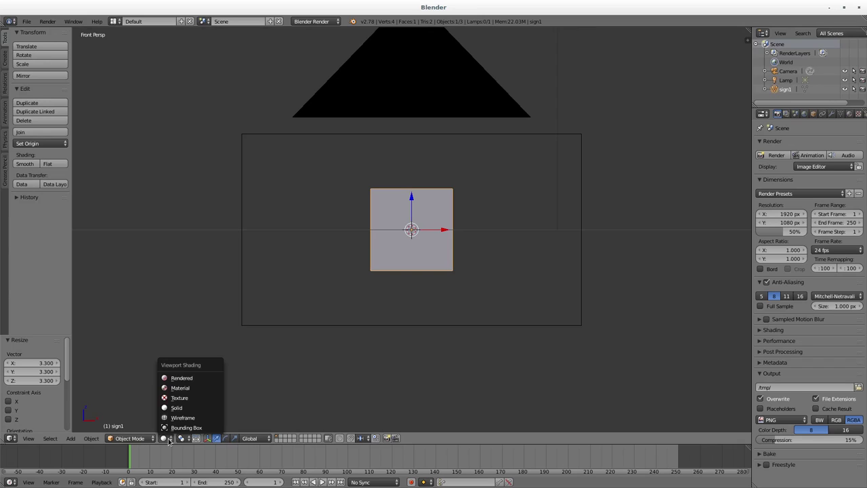
left_click(177, 398)
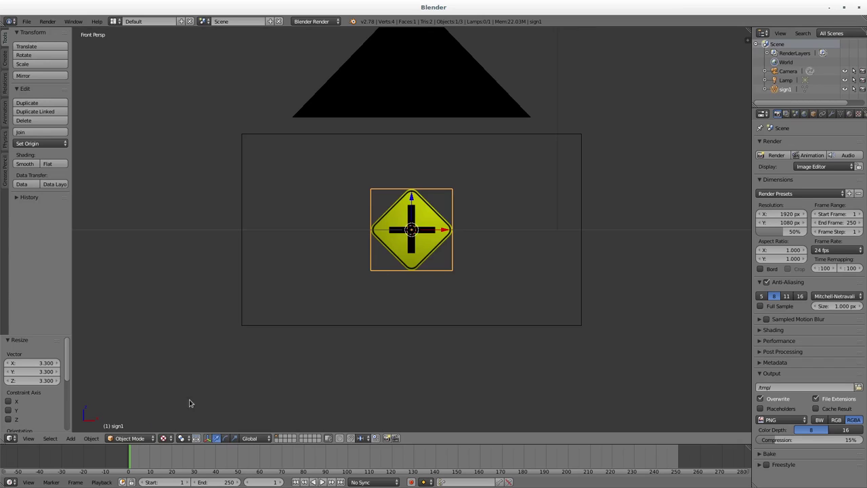
- Add a cube and shrink it to a much smaller size
key("space")
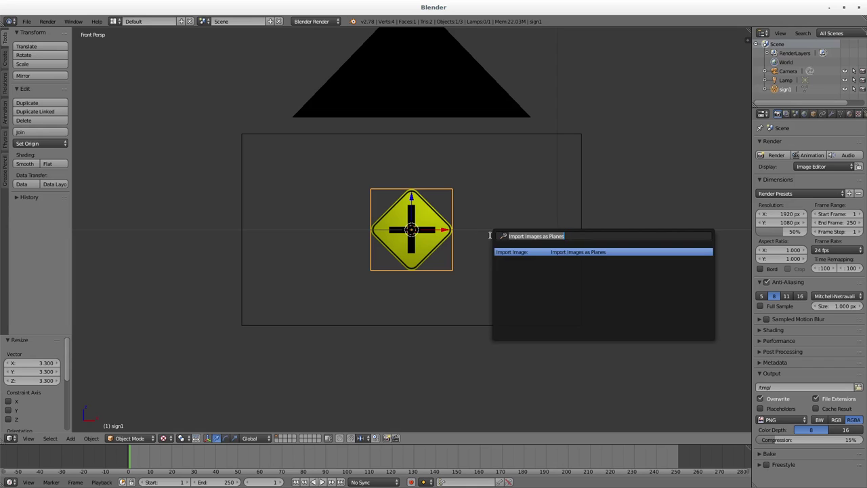
type("cube")
key("Return")
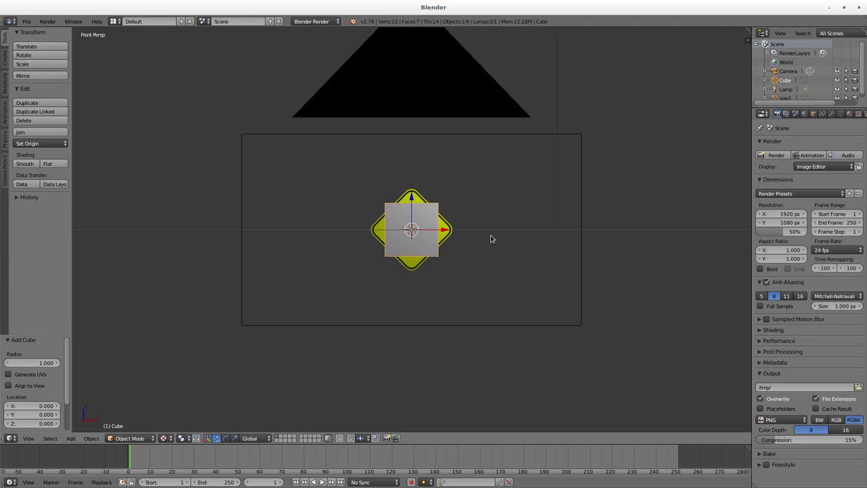
key("KP_7")
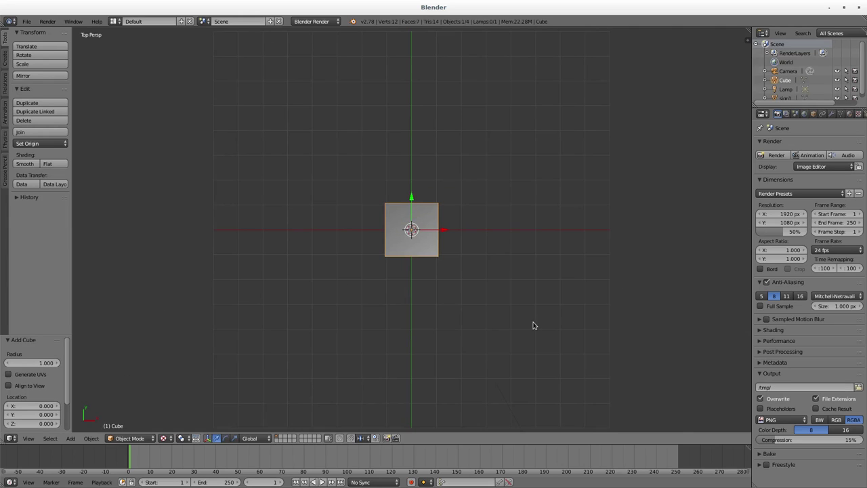
key("s")
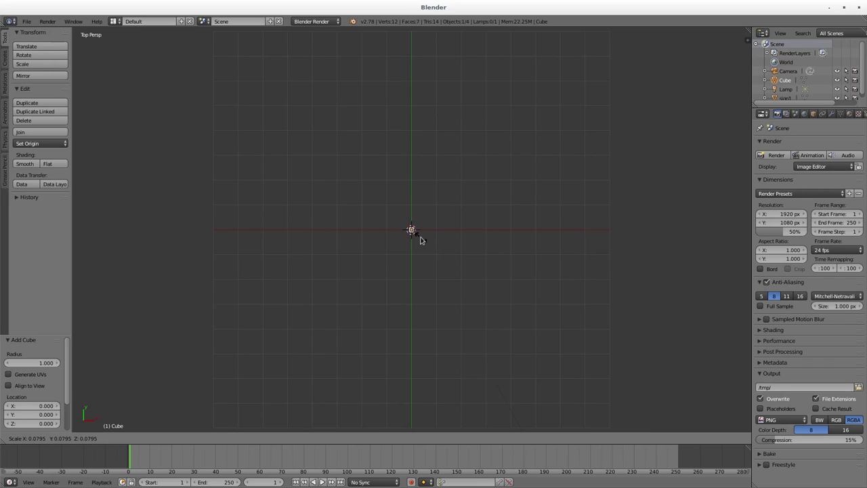
left_click(420, 239)
- Stretch the cube along Z into a pole and lower it 3.824 below the sign
key("KP_1")
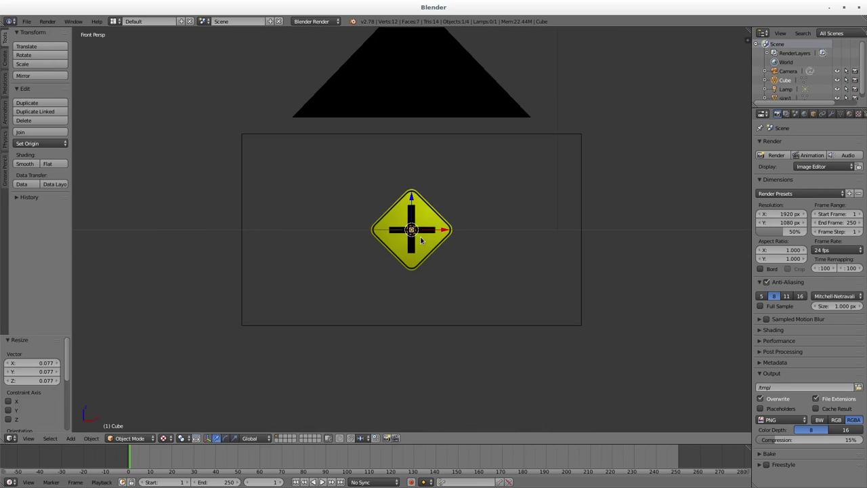
key("s")
key("z")
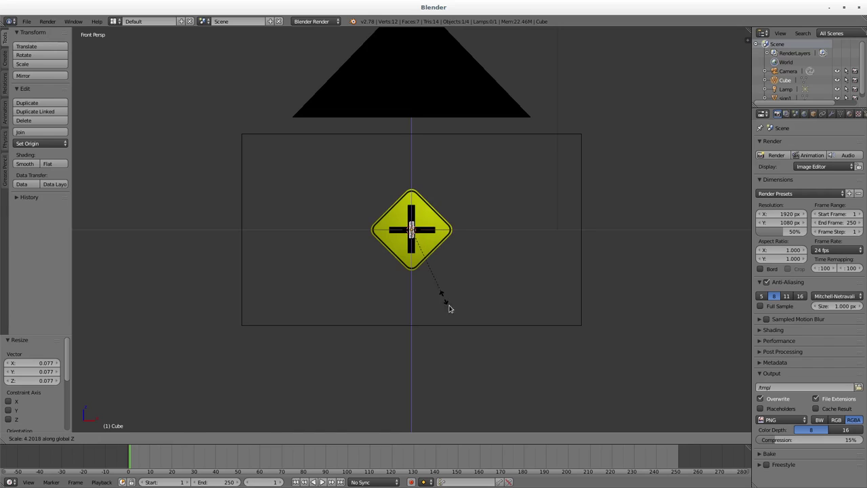
left_click(281, 181)
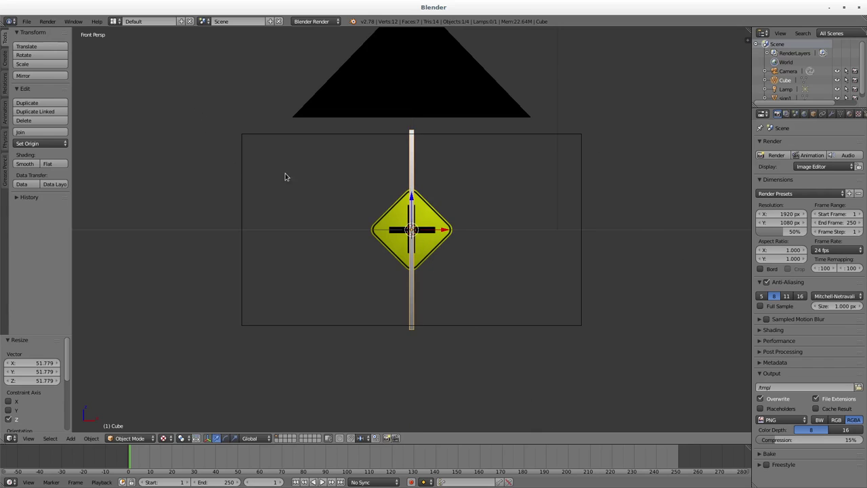
key("s")
left_click(275, 165)
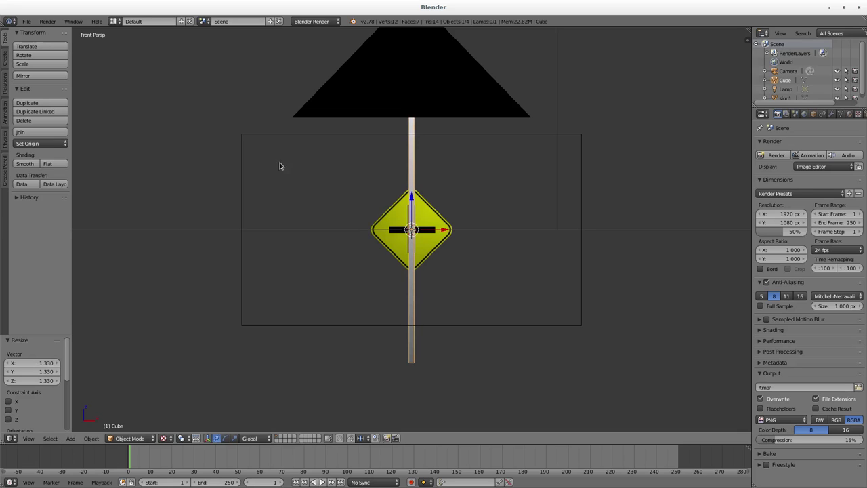
key("g")
key("z")
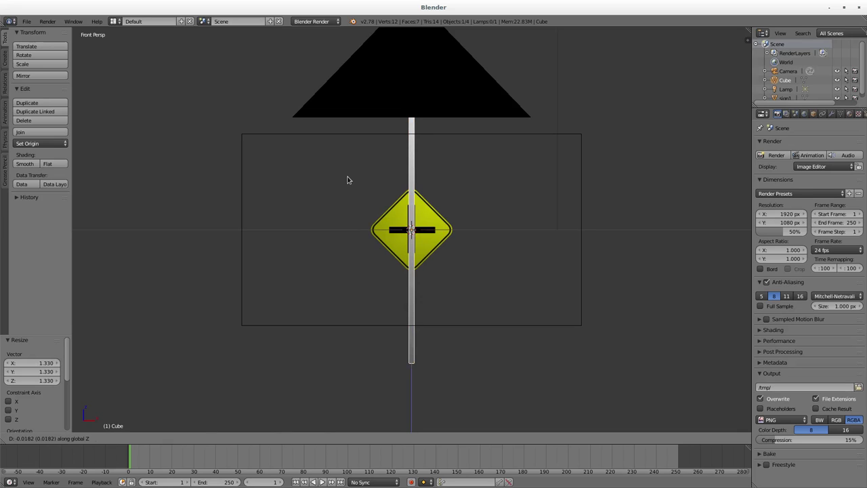
left_click(353, 271)
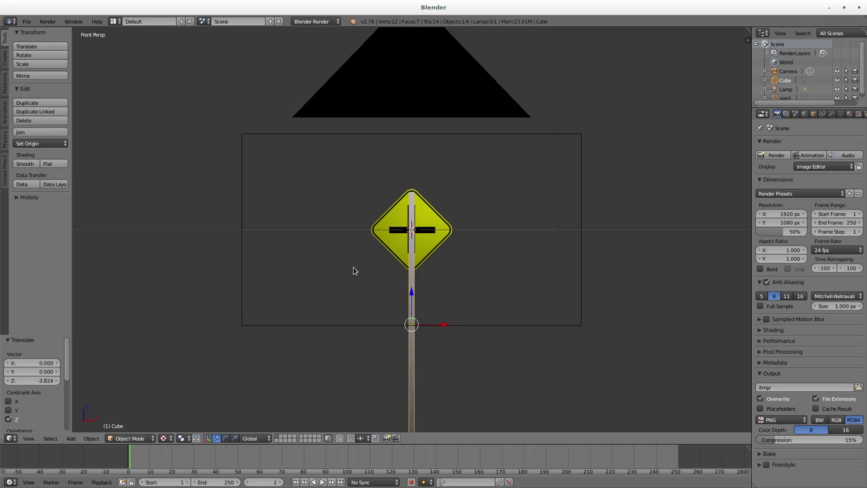
- Move the pole along Y to -0.073, just behind the sign
key("KP_3")
key("g")
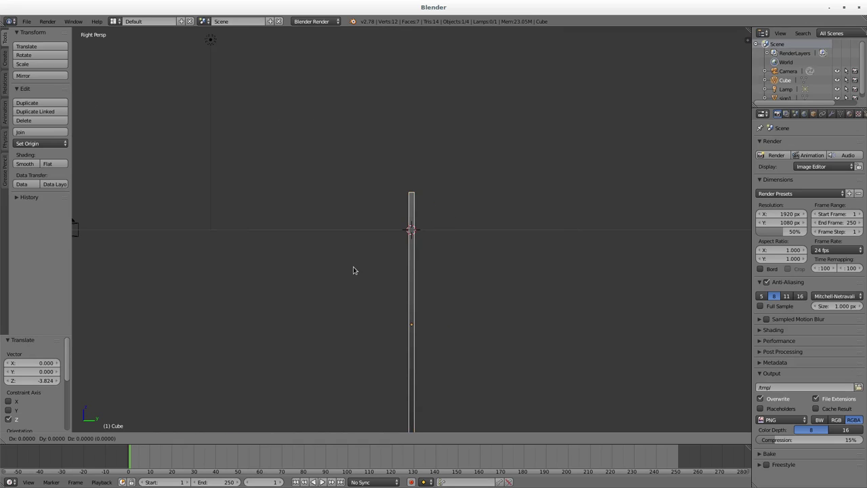
key("y")
left_click(352, 269)
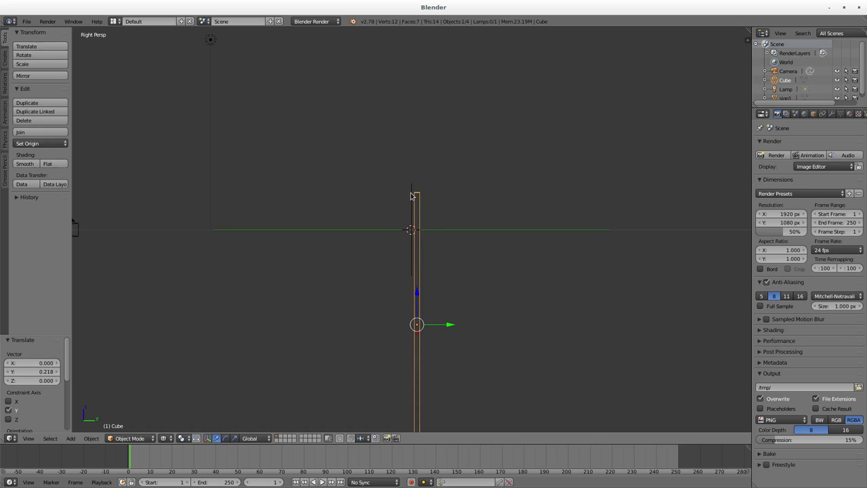
key("g")
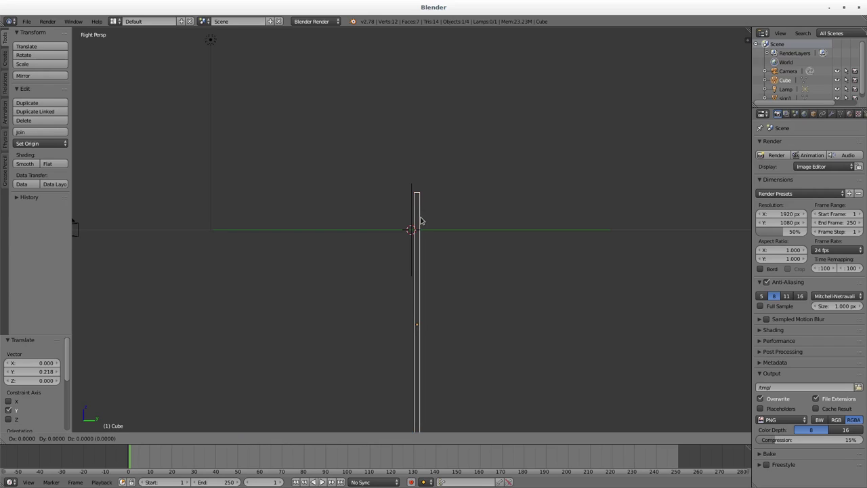
key("y")
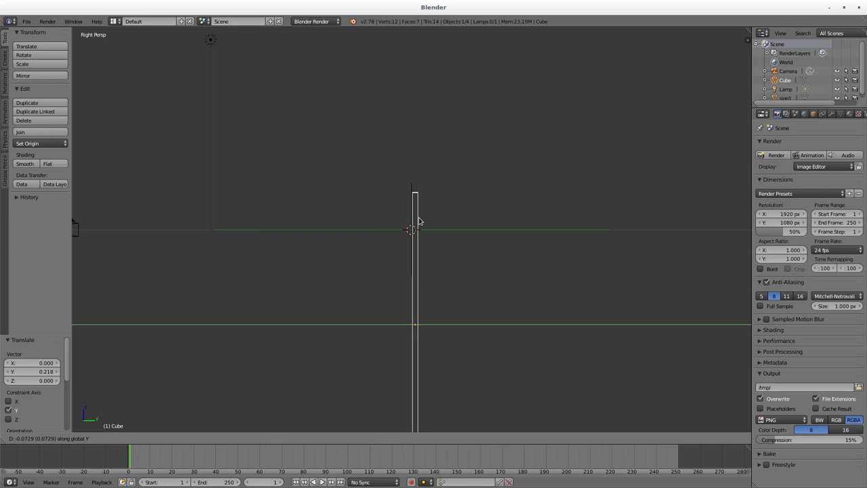
left_click(418, 221)
- Orbit around the sign and pole and check a test render
middle_click_drag(379, 275, 471, 271)
key("F12")
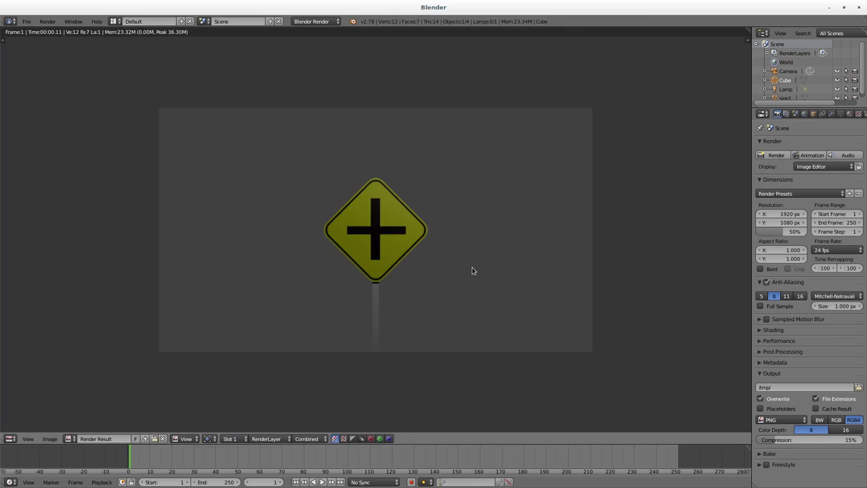
key("Escape")
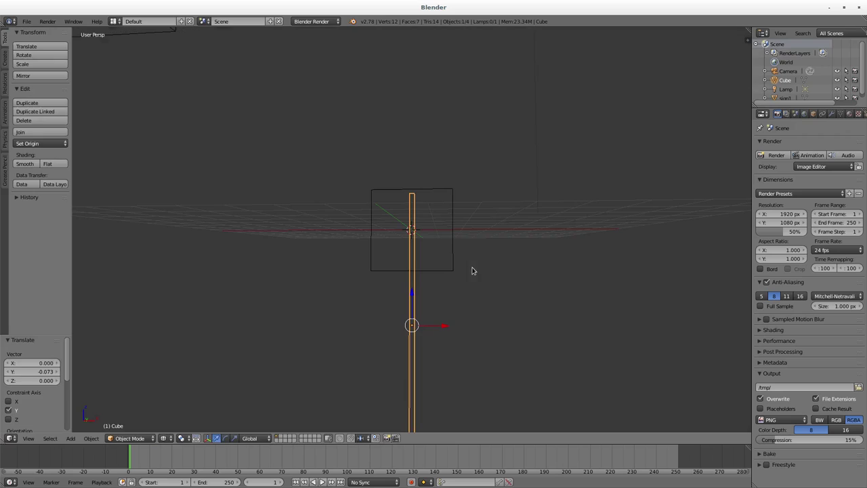
- Parent the sign1 plane to the pole cube using Ctrl+P > Object
right_click(429, 272)
right_click(417, 289, "shift")
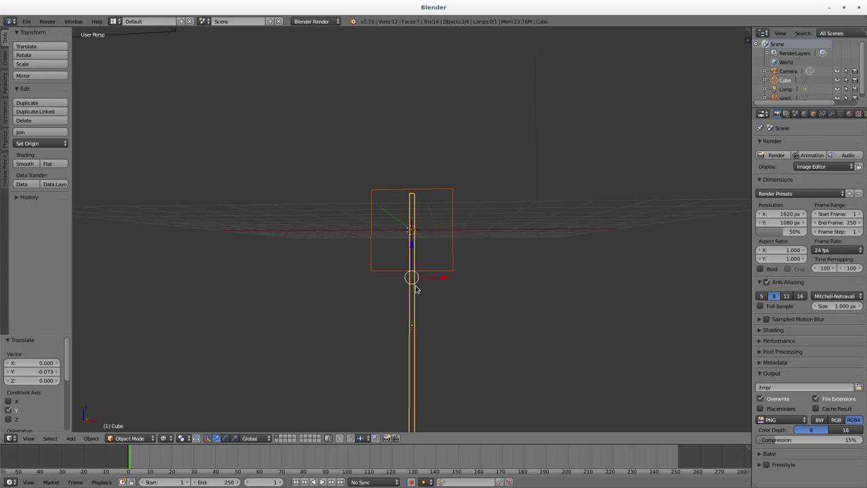
key("ctrl+p")
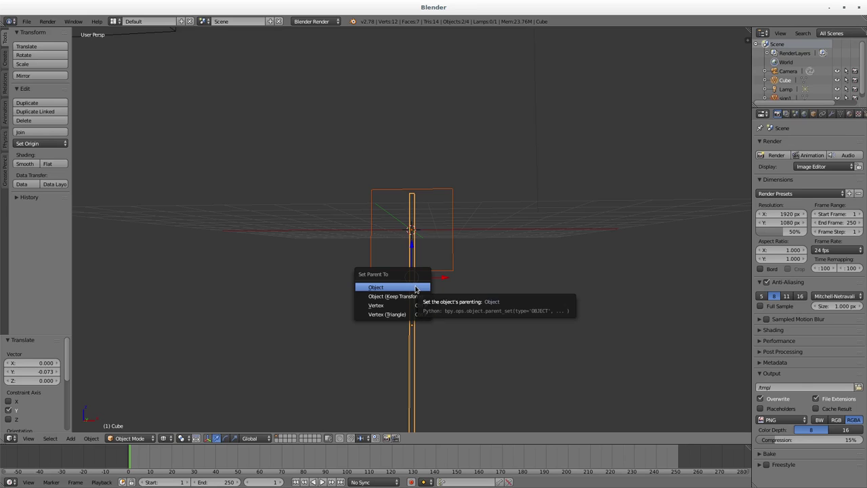
left_click(416, 289)
- Raise the pole together with its attached sign
right_click(415, 324)
key("g")
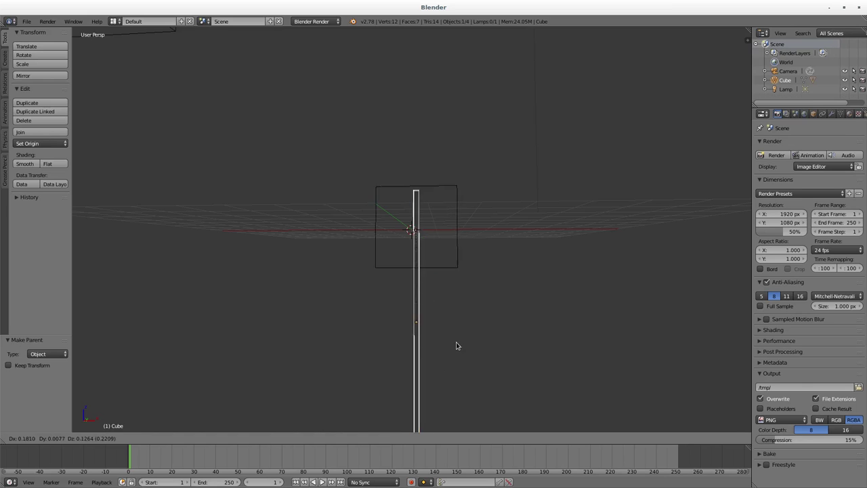
left_click(435, 264)
key("KP_1")
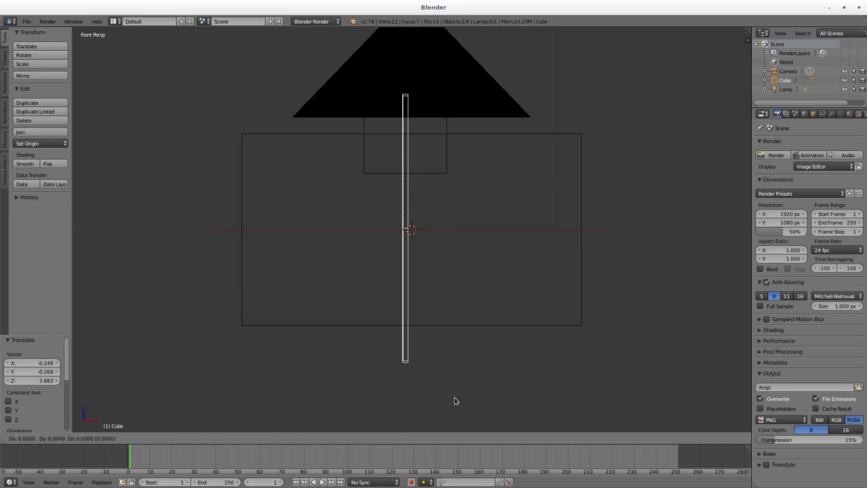
- Raise the pole 5.237 along Z and scale it slimmer
key("z")
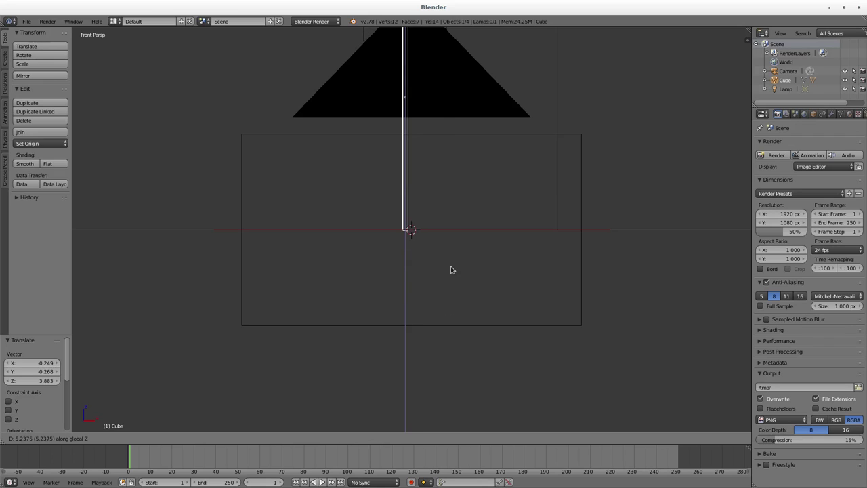
left_click(450, 270)
key("s")
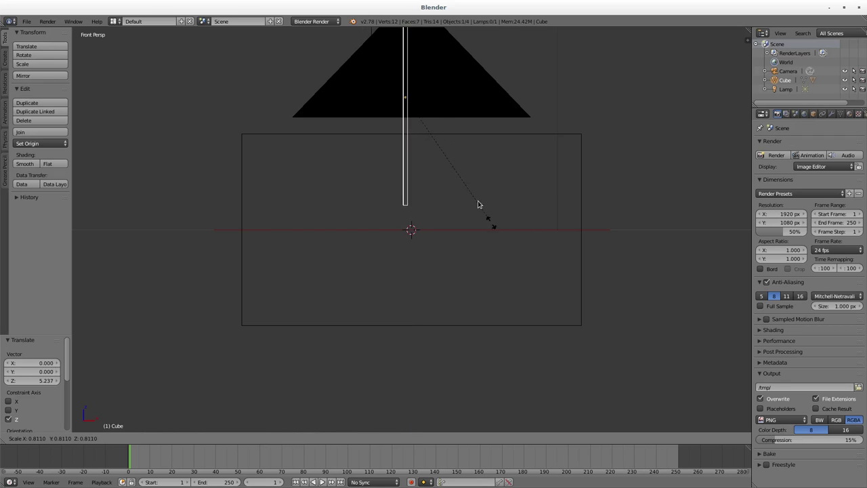
left_click(470, 188)
- In Edit Mode, extend the pole's top about 3.36 upward
key("Tab")
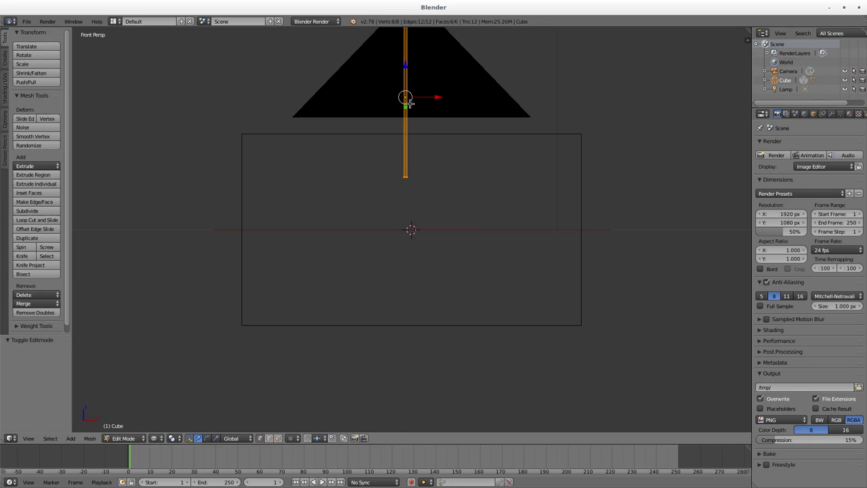
key("a")
key("a")
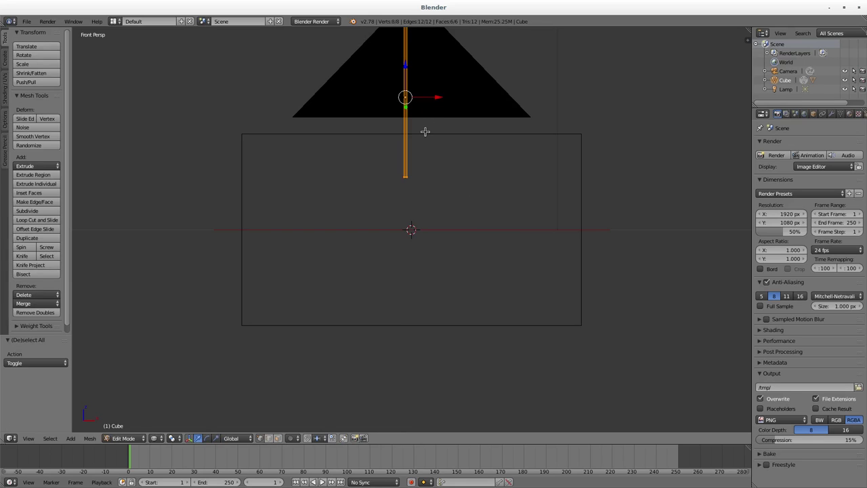
scroll(425, 132, "down", 10)
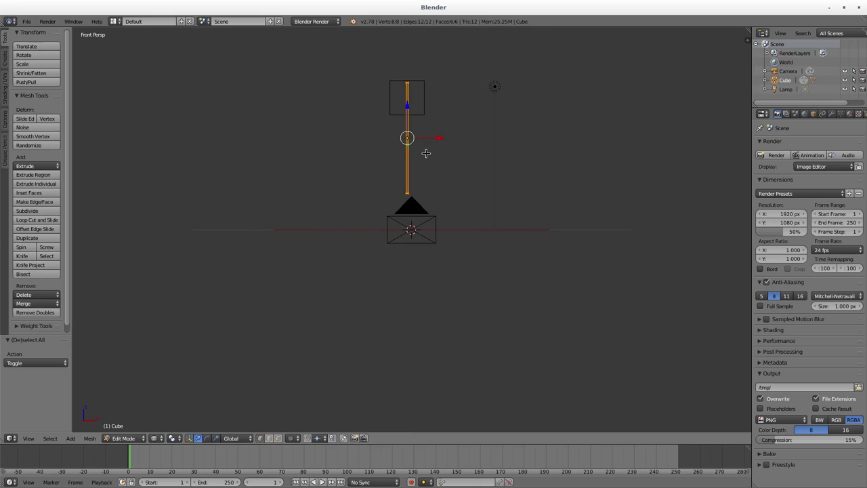
key("g")
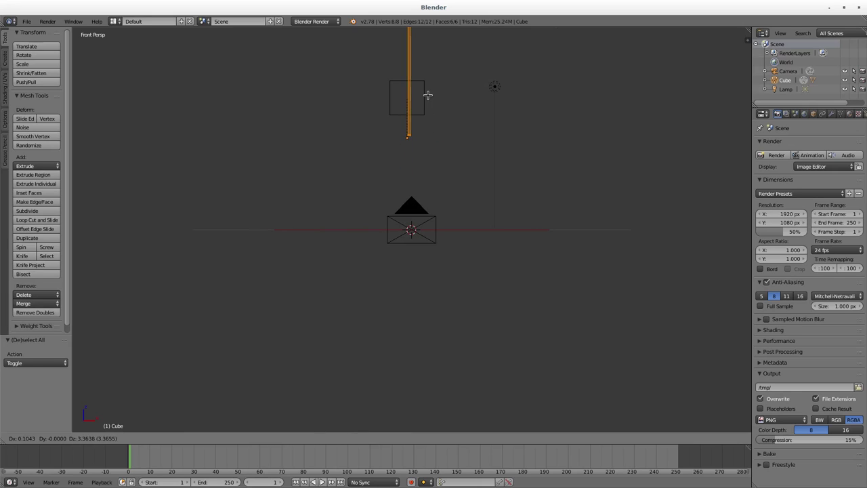
left_click(425, 97)
- Back in Object Mode with solid shading, raise the sign 3.489 along Z
key("Tab")
scroll(426, 114, "down", 2)
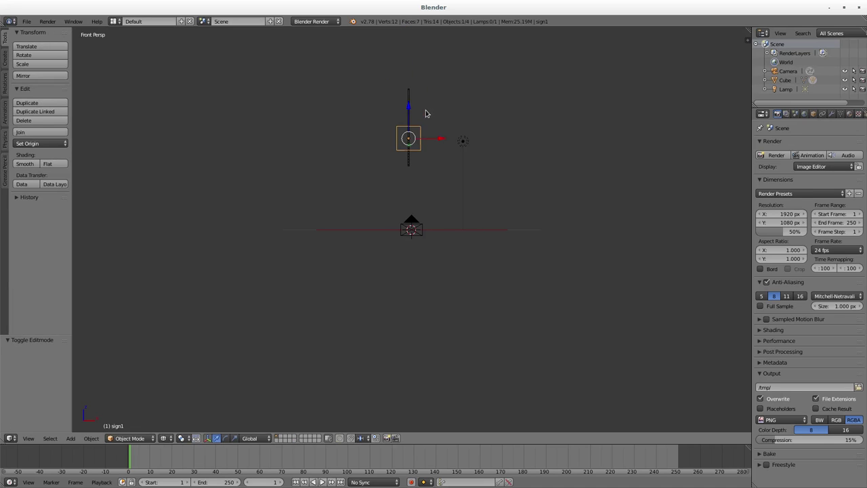
key("z")
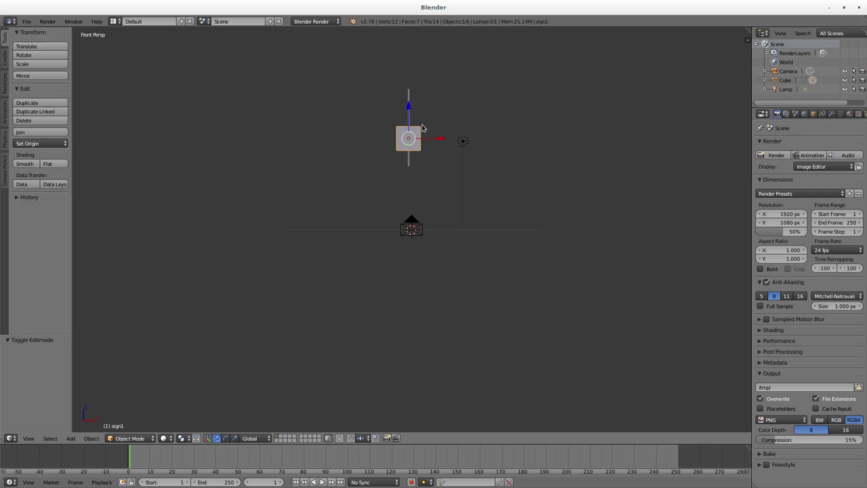
key("g")
key("z")
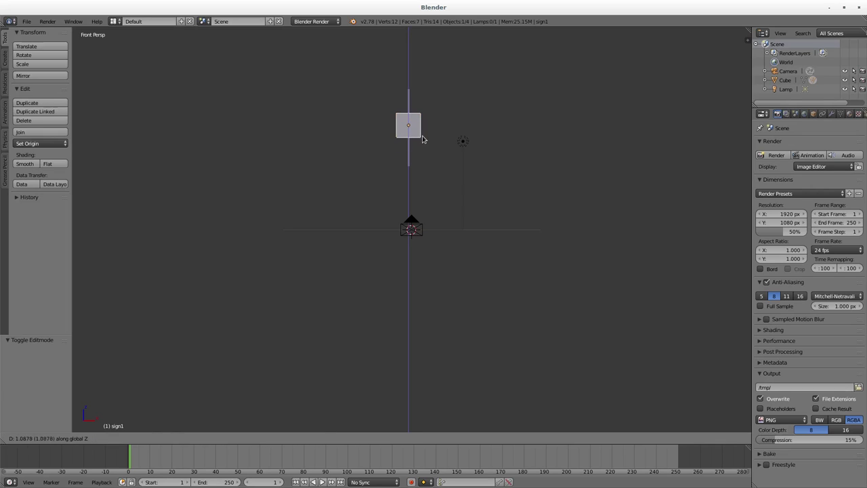
left_click(423, 111)
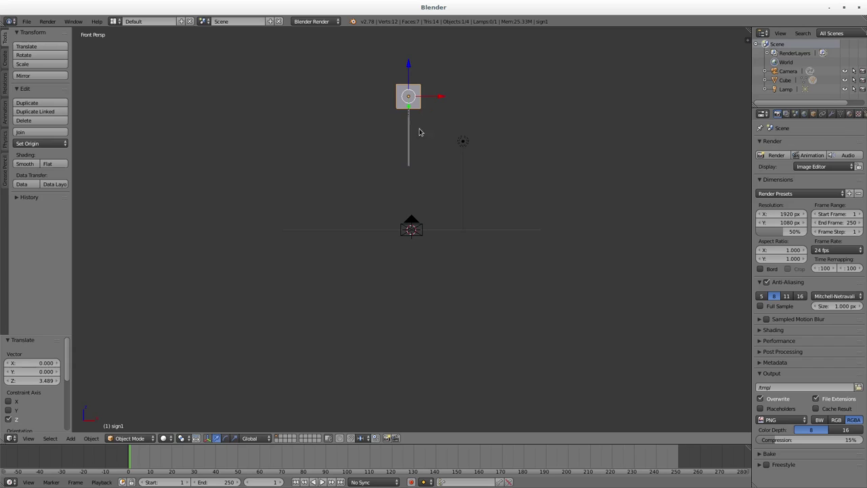
- Scale the pole to 0.487, keeping it upright
right_click(411, 139)
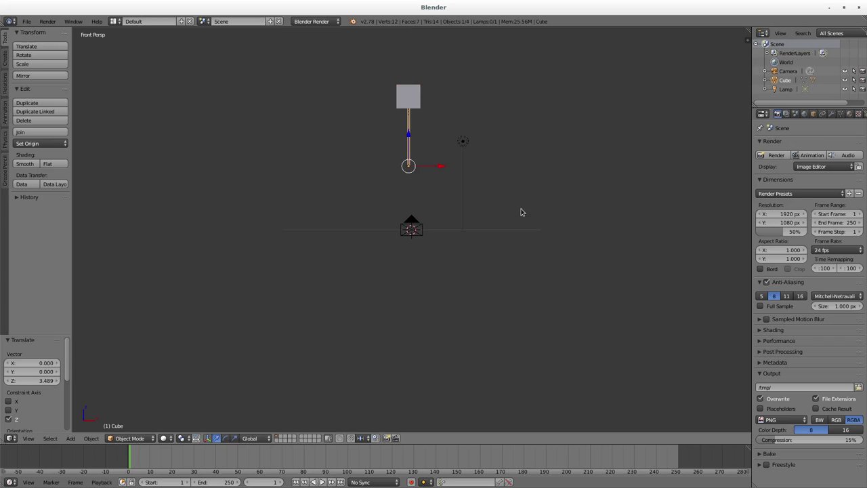
key("s")
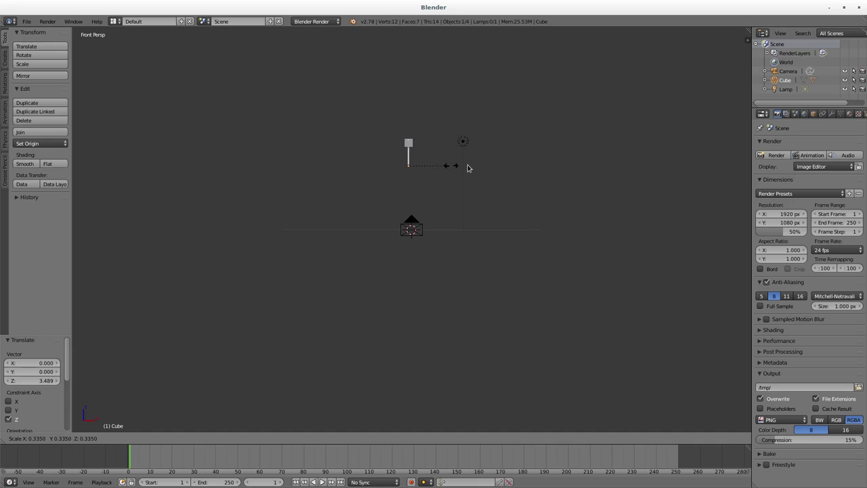
left_click(485, 172)
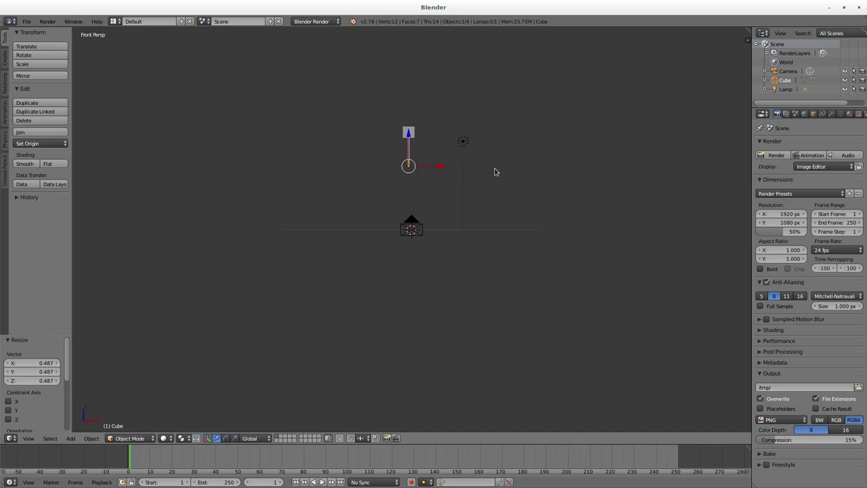
key("r")
right_click(443, 170)
- Lower the pole to the origin, align the camera to an angled three-quarter view, and render
key("g")
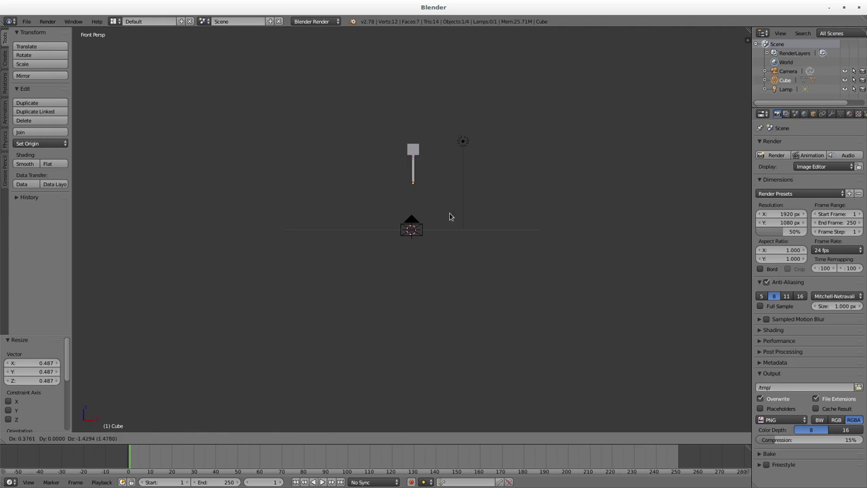
left_click(443, 246)
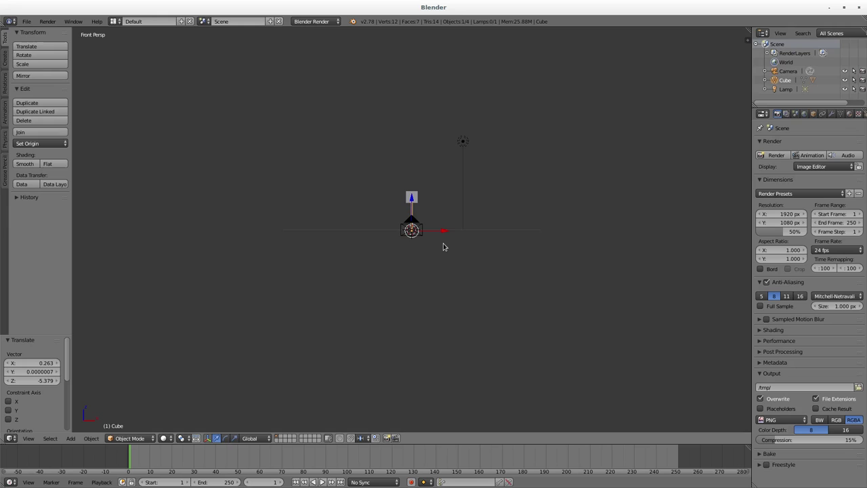
middle_click_drag(472, 187, 429, 225)
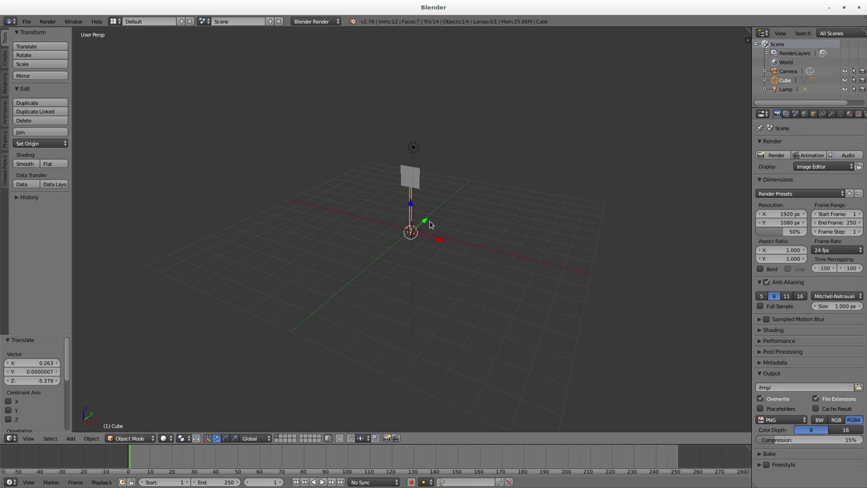
key("ctrl+alt+KP_0")
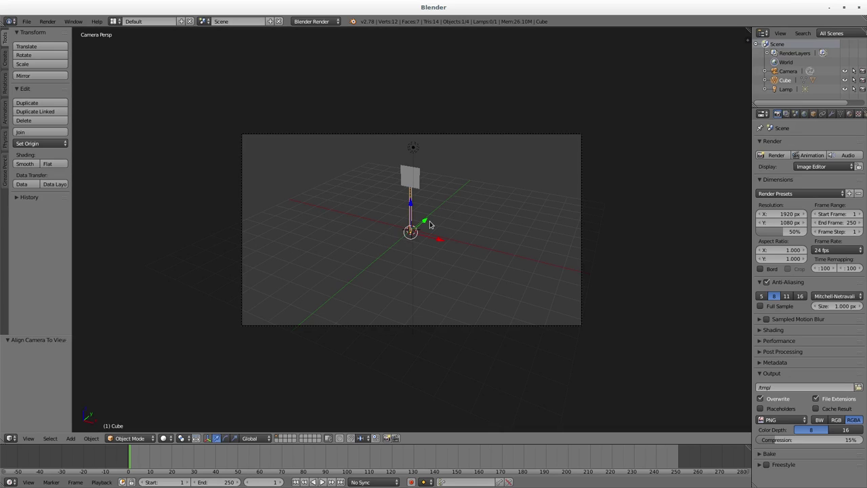
key("F12")
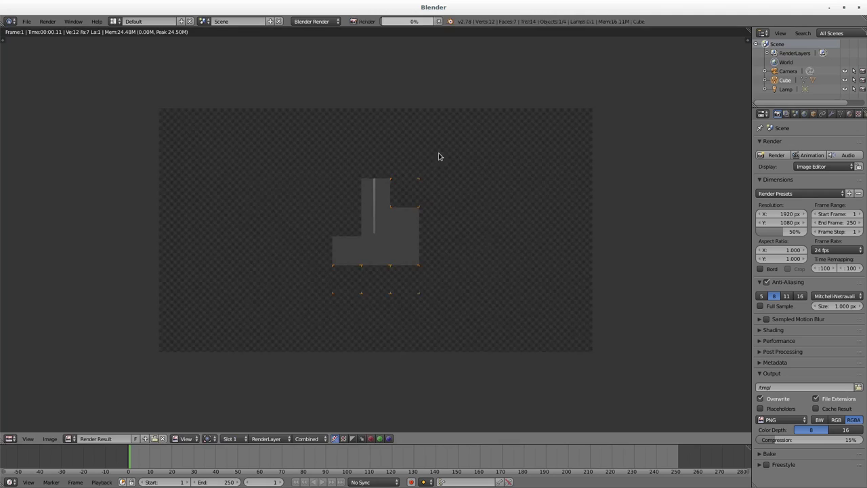
- Add a floor plane and scale it up by 10
key("Escape")
key("space")
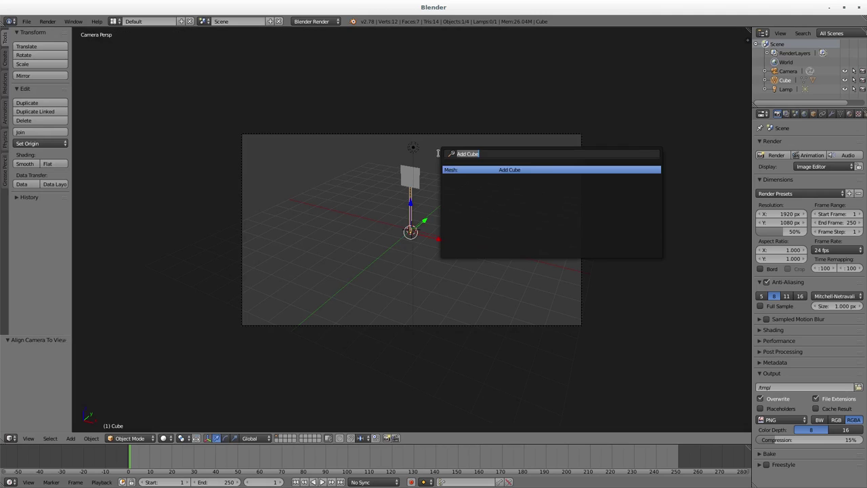
type("plan")
key("Down")
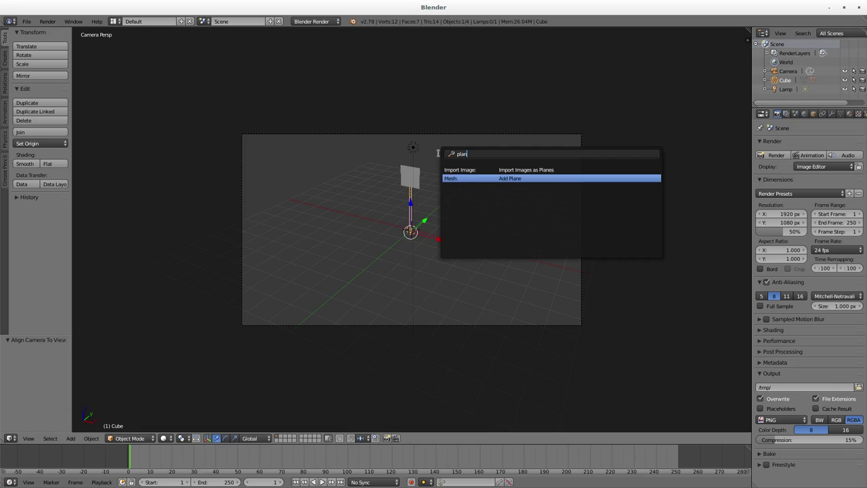
key("Return")
type("s10")
key("Return")
- Render the sign standing on the new floor, orbit around it, and render again
key("F12")
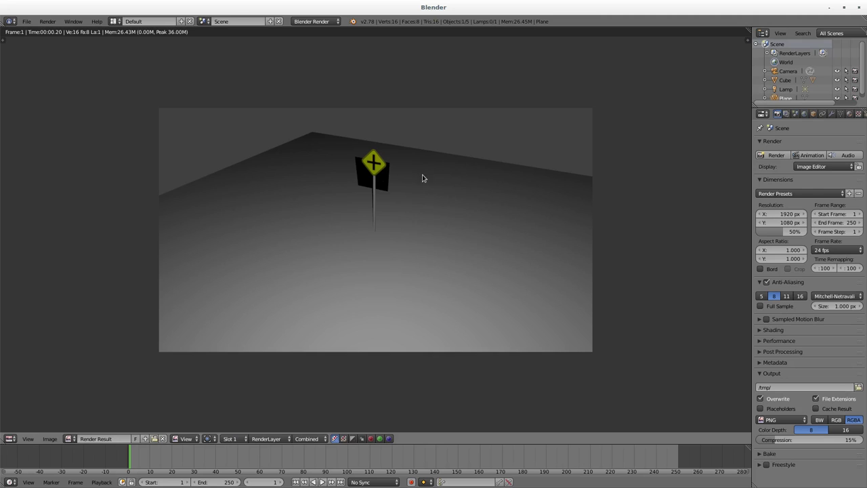
key("Escape")
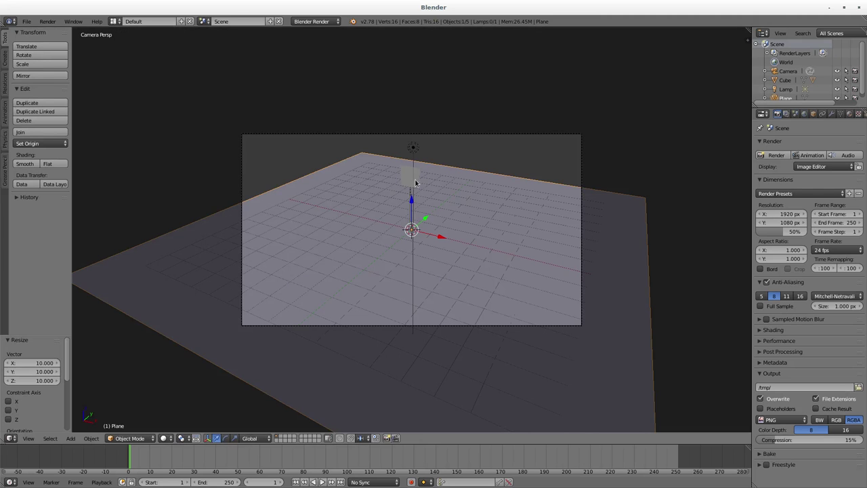
middle_click_drag(473, 187, 414, 186)
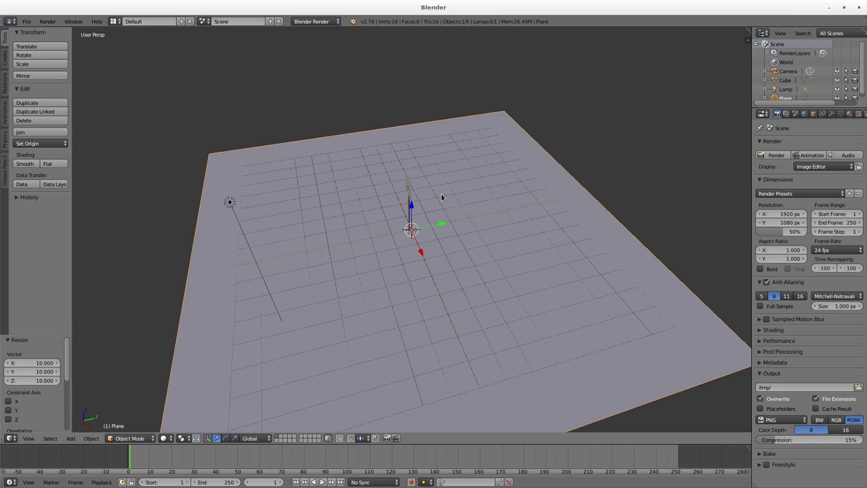
key("F12")
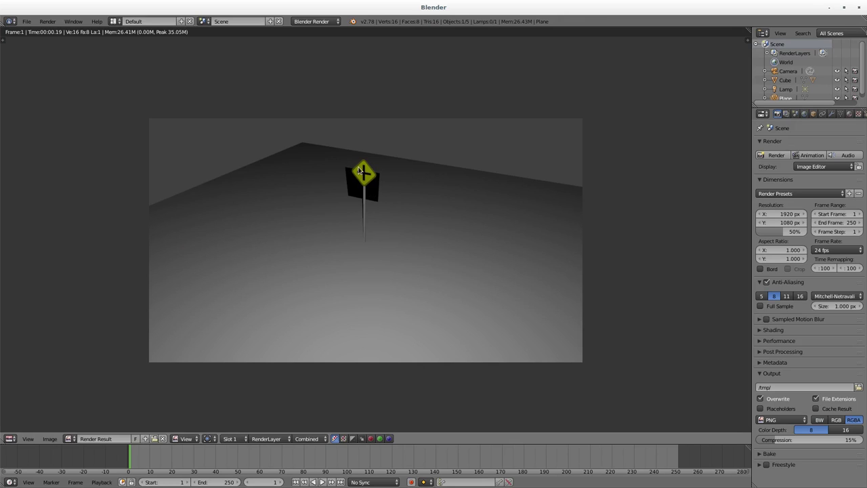
key("Escape")
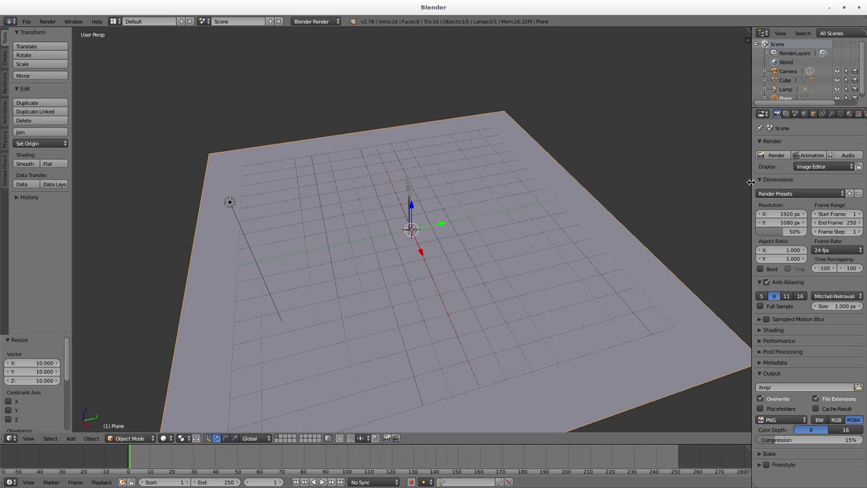
left_click_drag(751, 186, 709, 182)
left_click(806, 113)
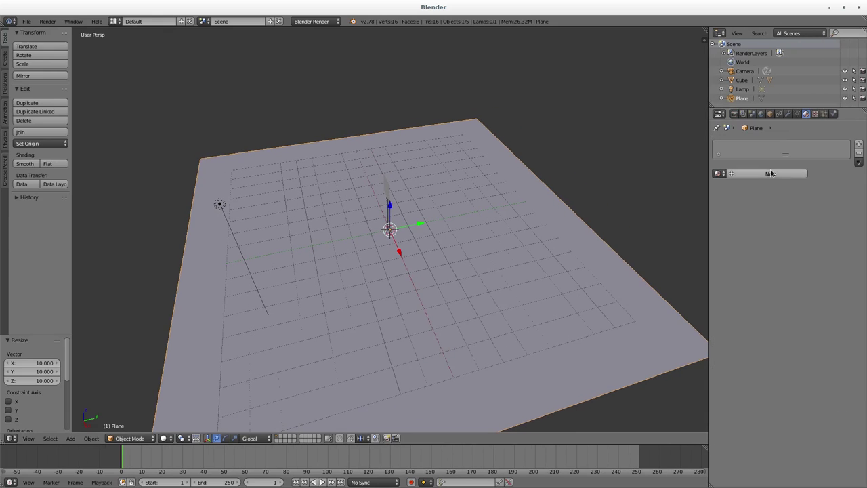
left_click(774, 175)
scroll(757, 312, "down", 5)
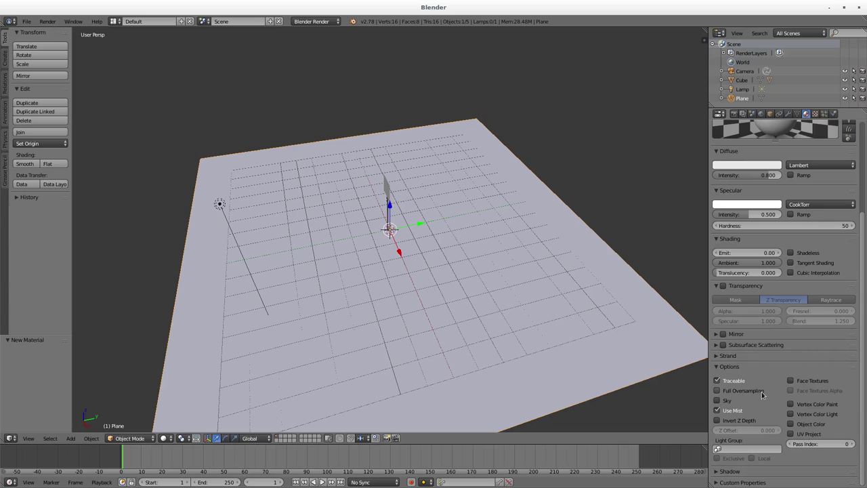
left_click(731, 473)
scroll(772, 412, "down", 2)
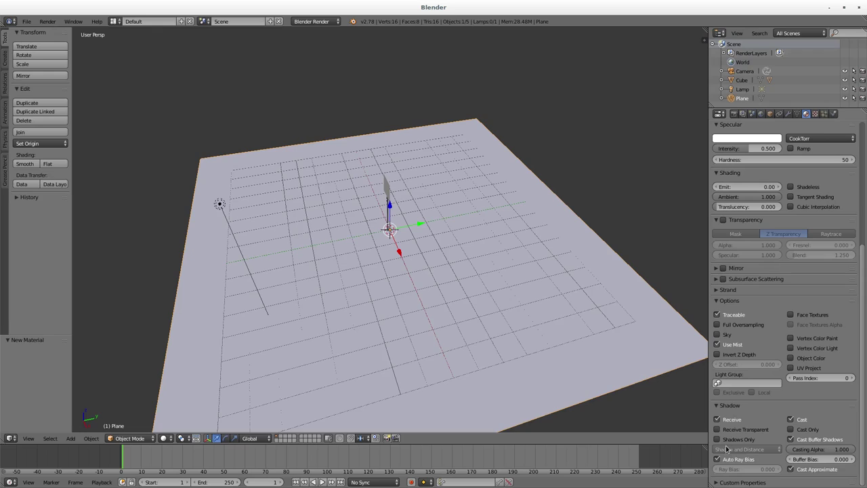
left_click(719, 431)
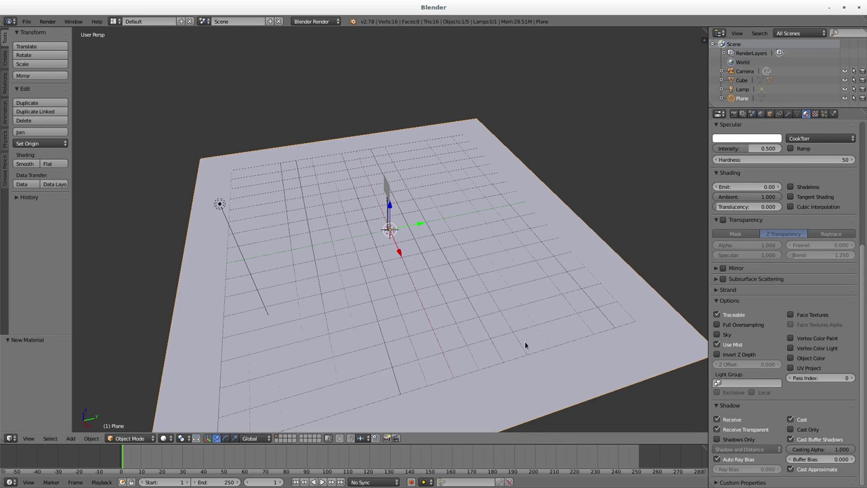
key("F12")
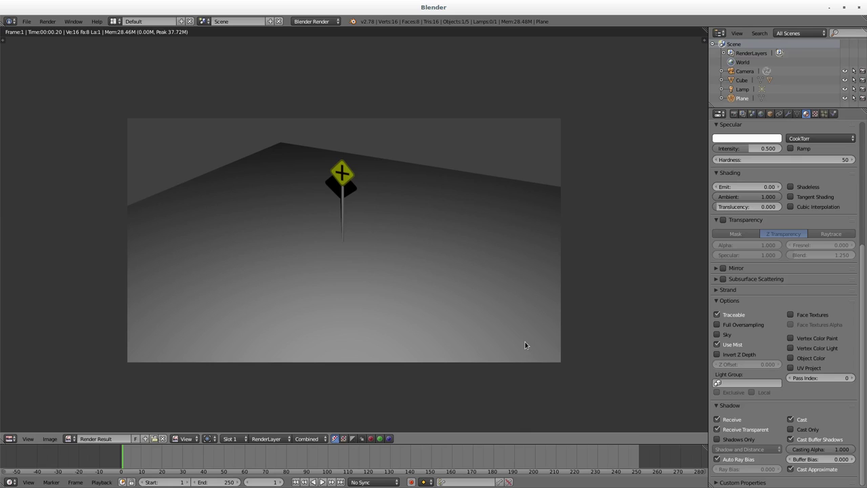
key("Escape")
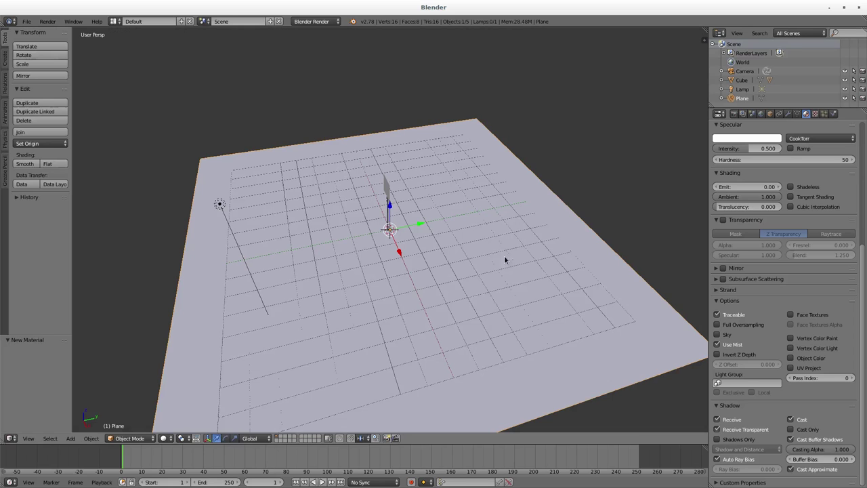
- Move the lamp to a new floor position and render to check the sign's long shadow
right_click(218, 209)
key("g")
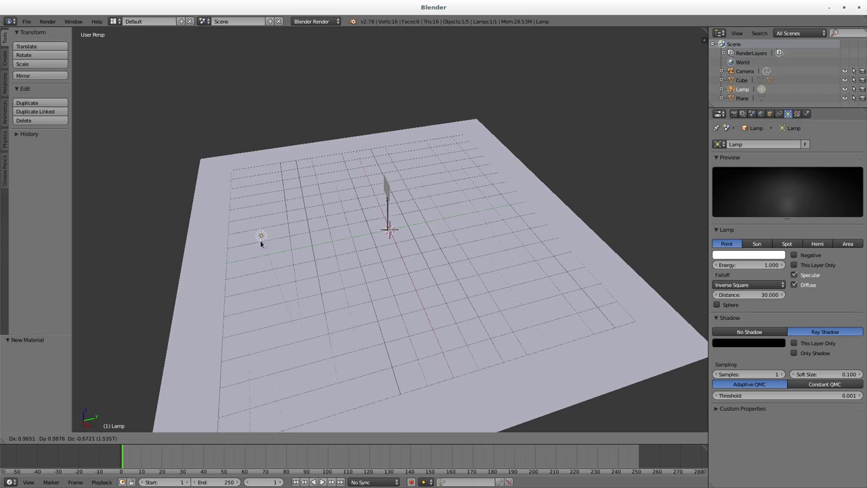
left_click(263, 251)
key("F12")
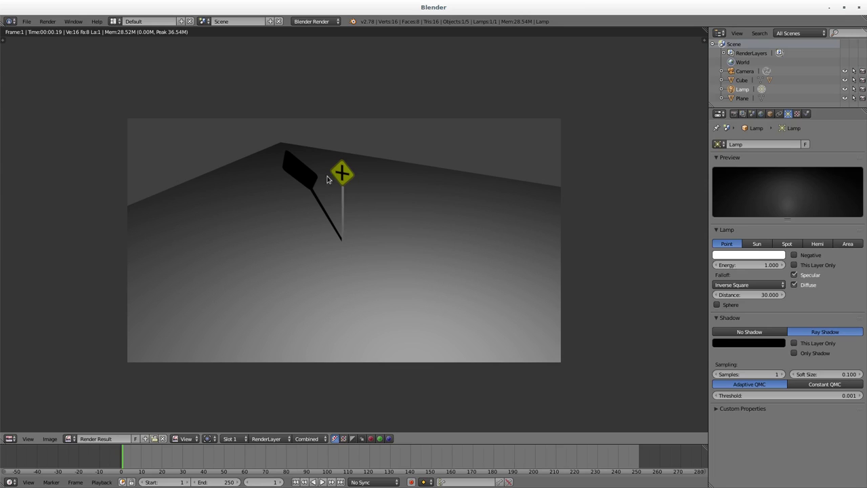
key("Escape")
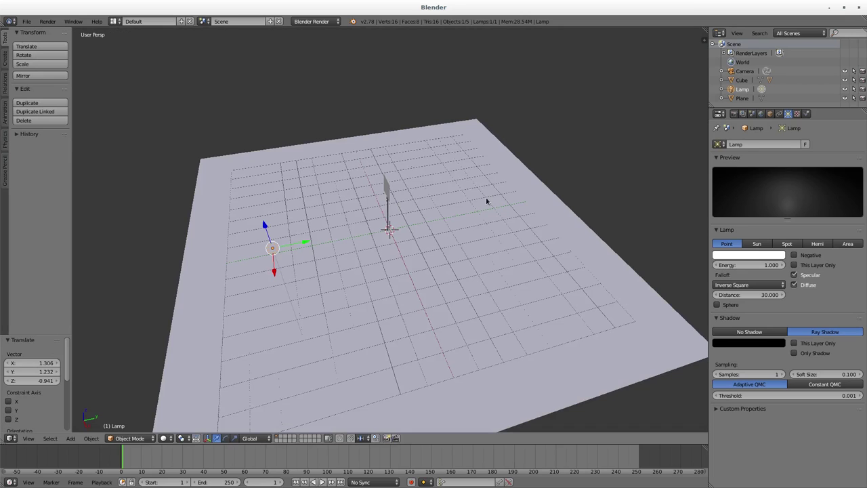
- In World settings, enable Multiply ambient occlusion and environment lighting, then render
left_click(760, 114)
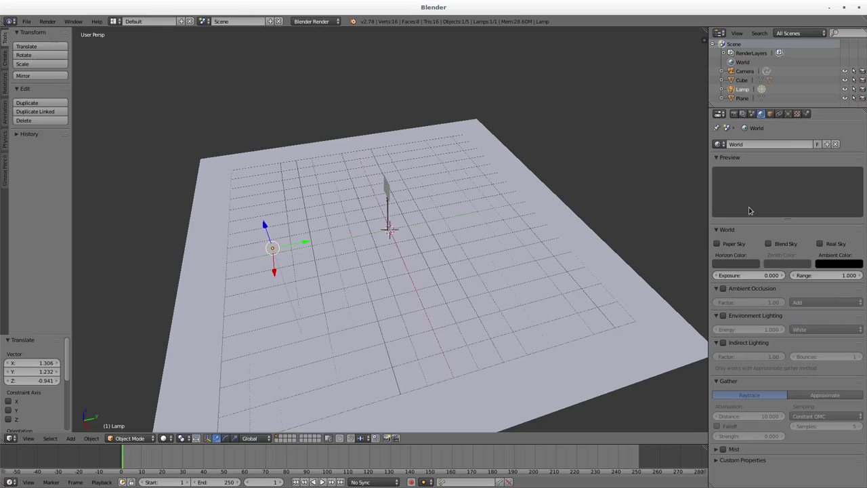
left_click(727, 290)
left_click(825, 302)
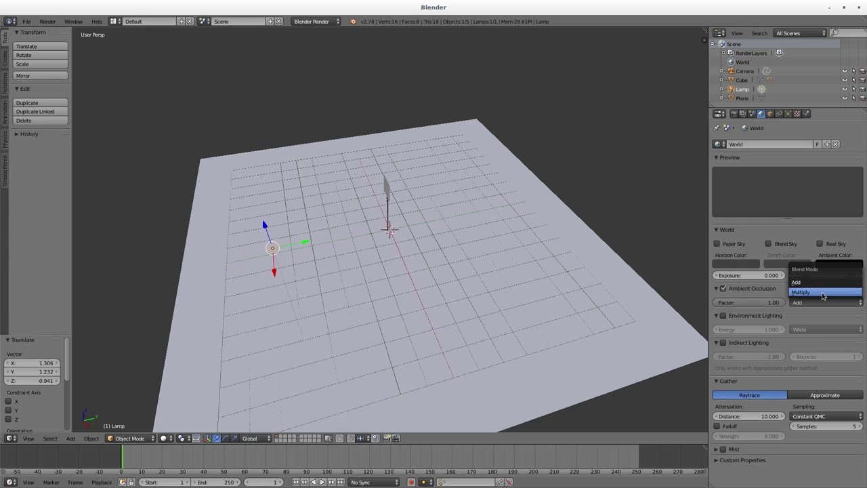
left_click(823, 291)
left_click(723, 316)
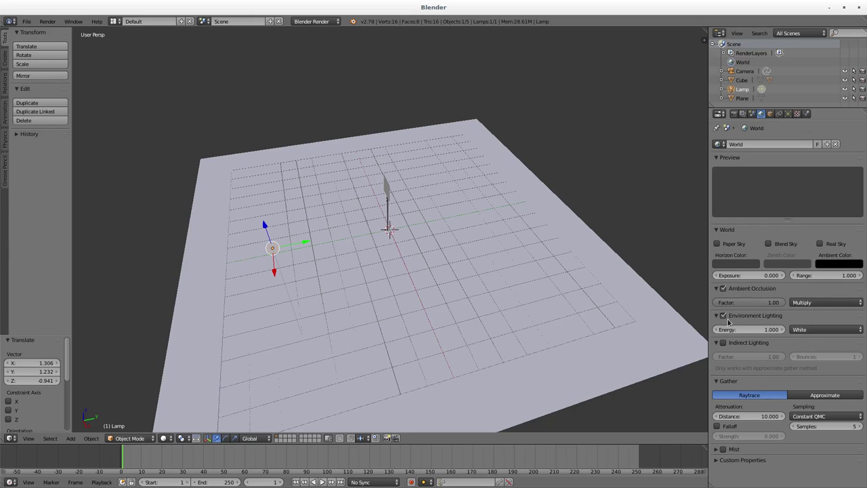
key("F12")
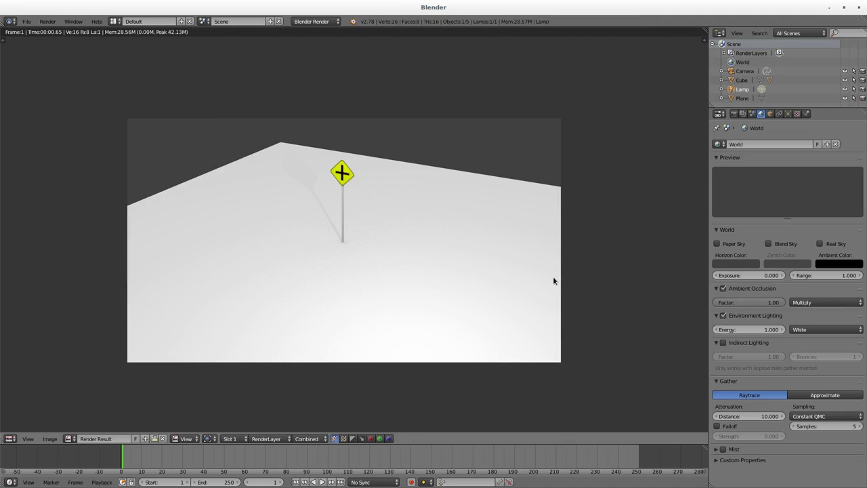
- Set the horizon colour to white and re-render
left_click(736, 264)
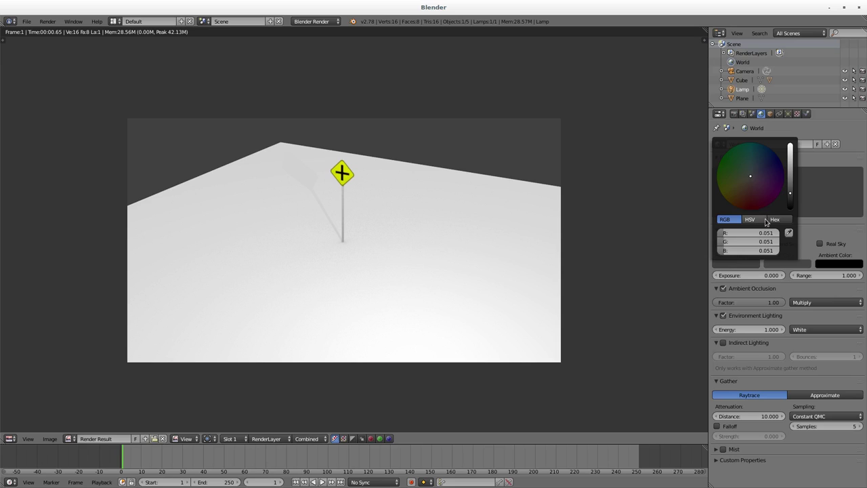
left_click_drag(791, 195, 790, 145)
key("F12")
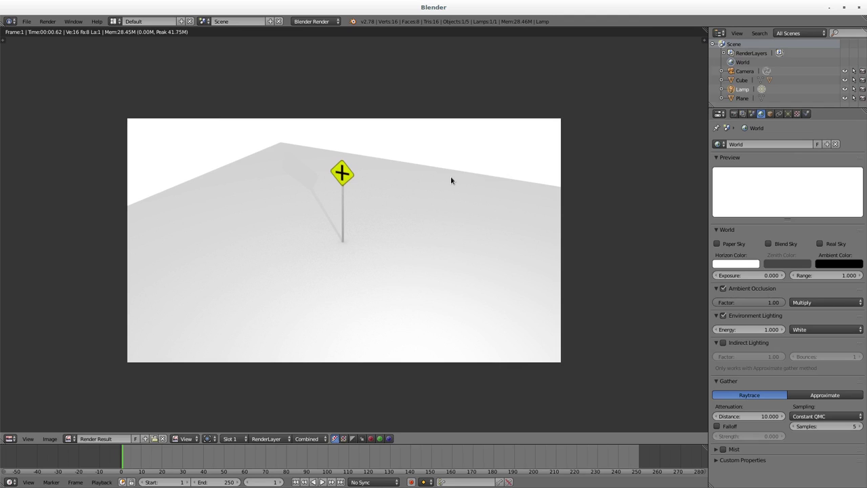
key("Escape")
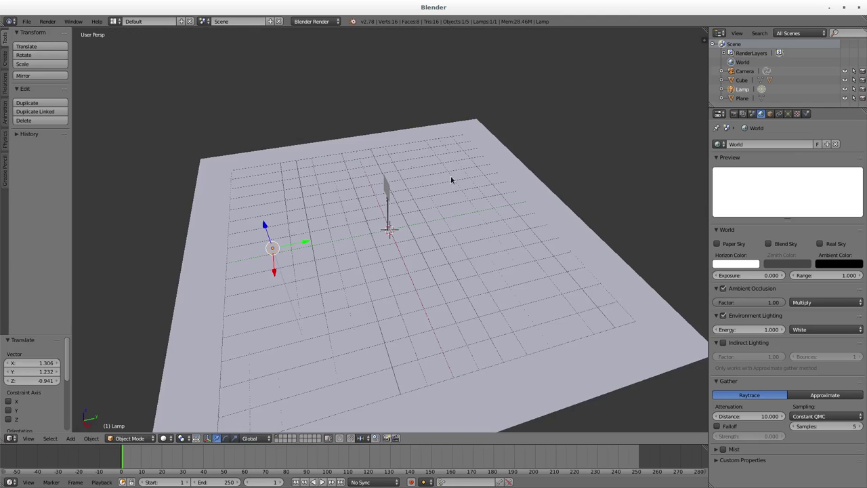
right_click(487, 170)
left_click(806, 113)
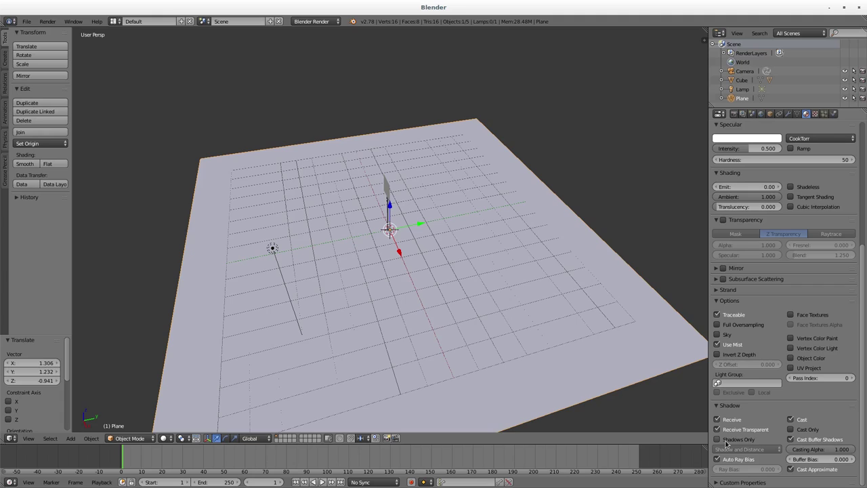
left_click(749, 441)
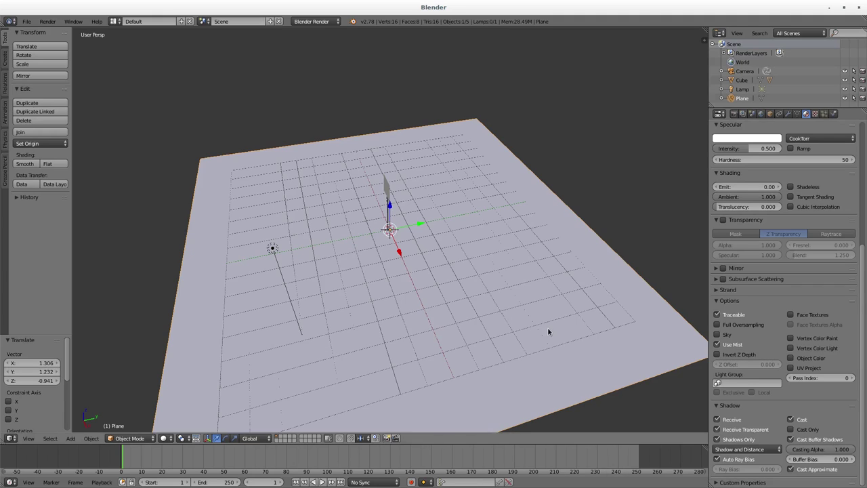
key("F12")
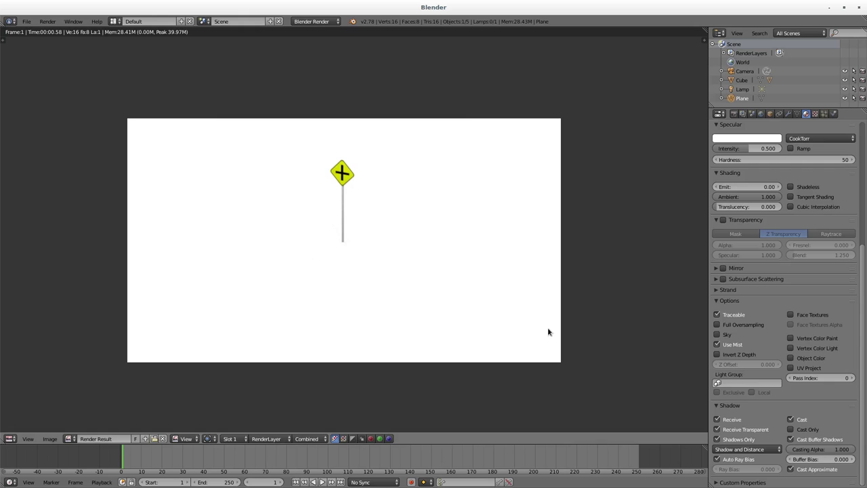
key("Escape")
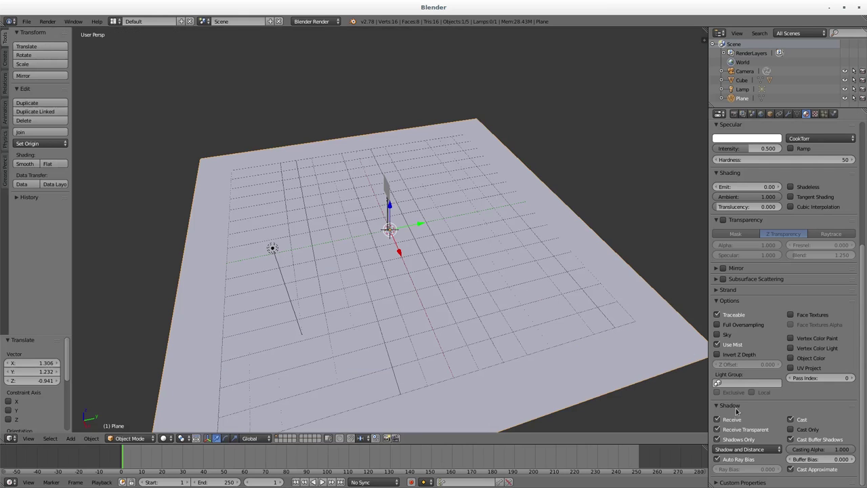
left_click(749, 450)
left_click(746, 439)
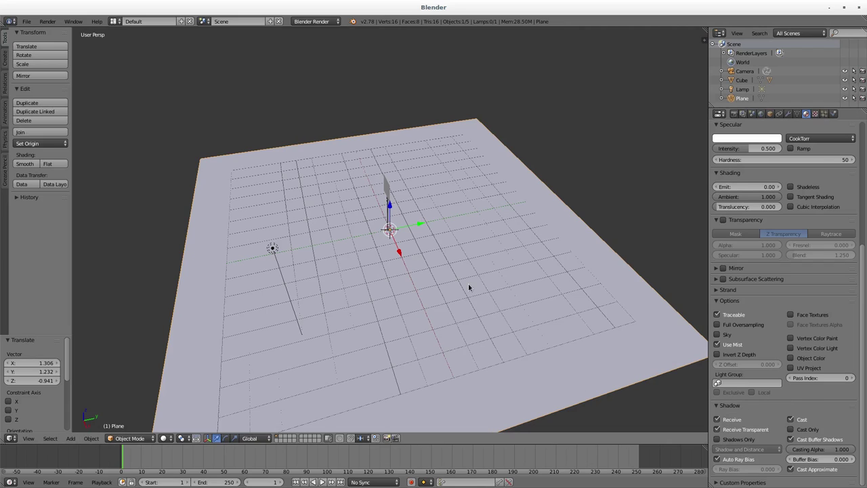
key("F12")
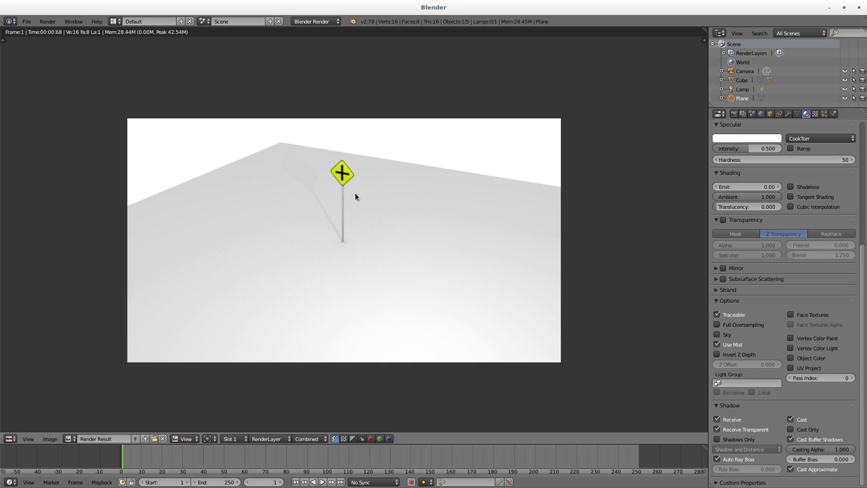
key("Escape")
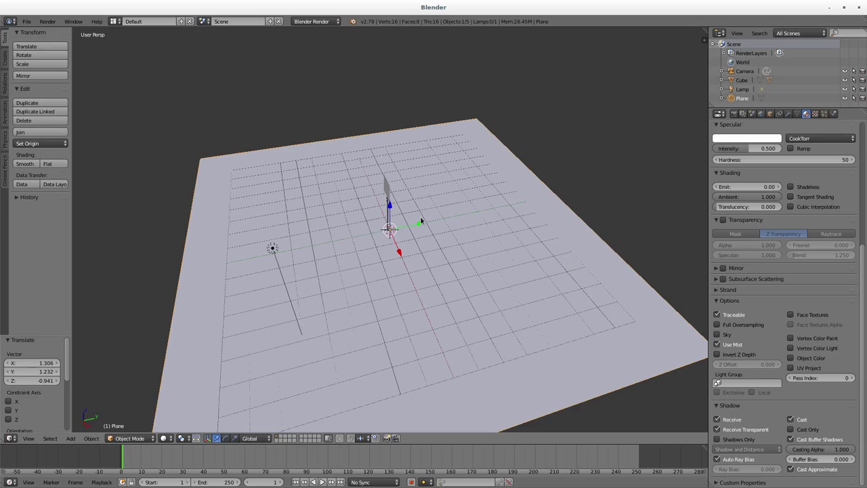
- Rotate the sign's pole about Z by 90° then -90°, and render from the camera
right_click(388, 212)
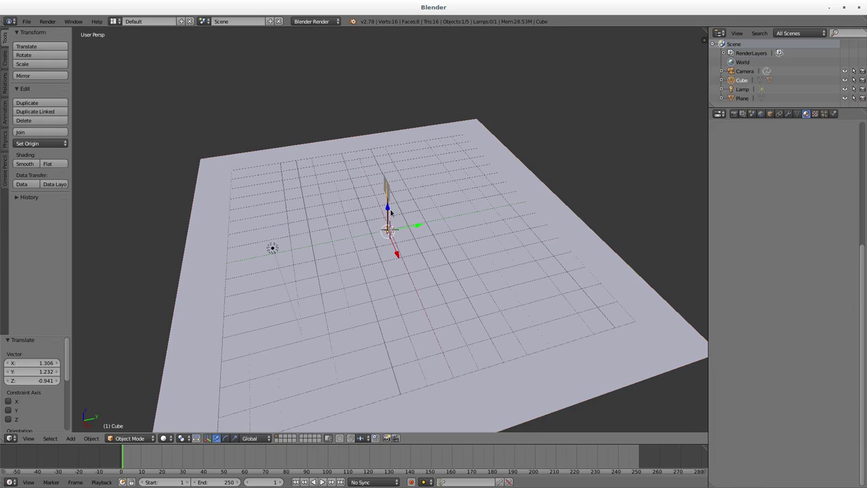
key("r")
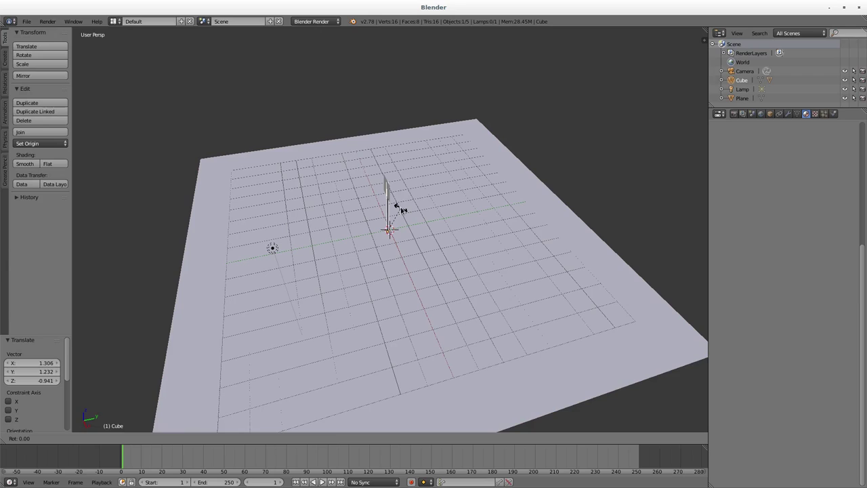
key("z")
type("90")
key("Return")
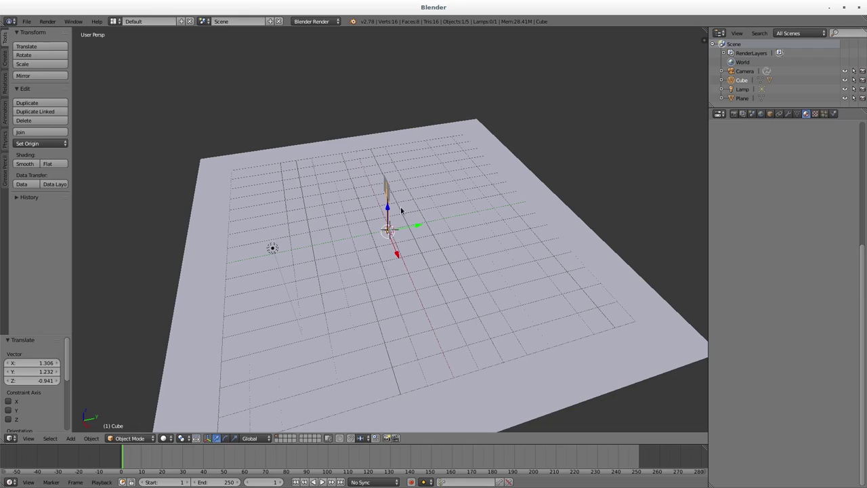
type("rz")
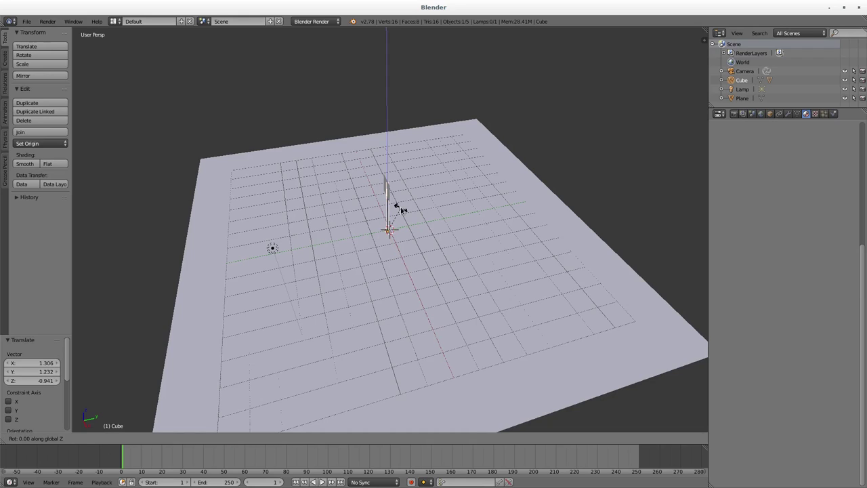
type("-90")
key("Return")
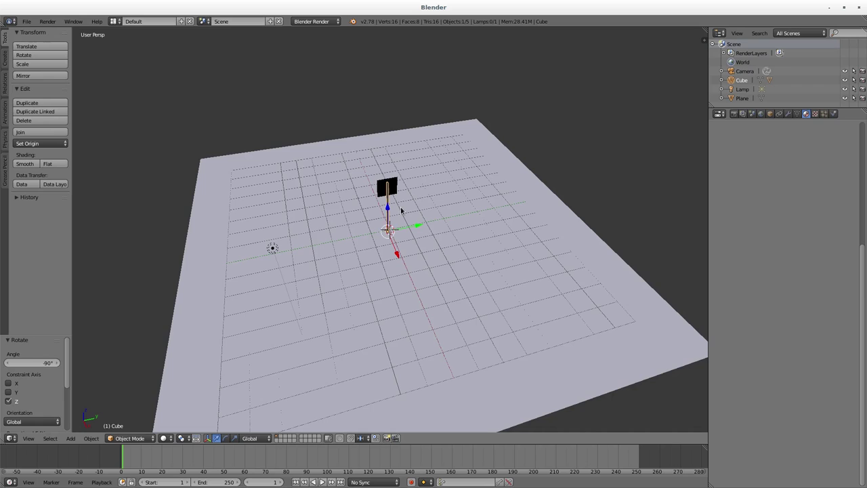
key("KP_0")
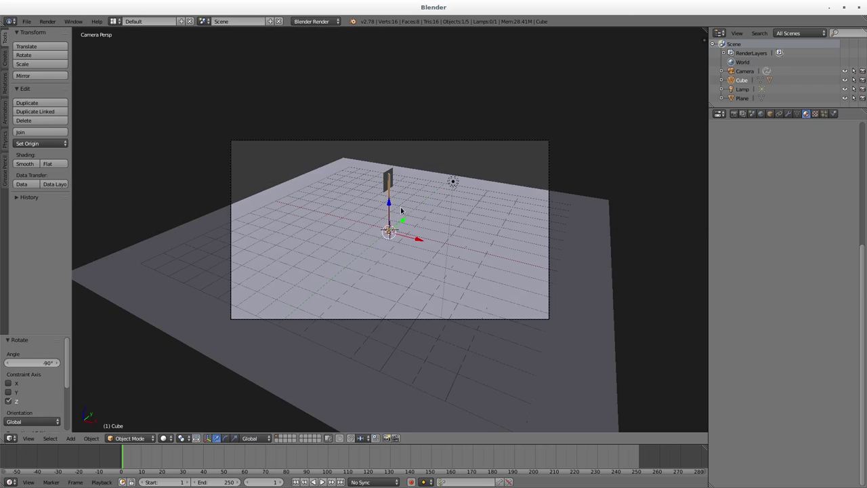
key("F12")
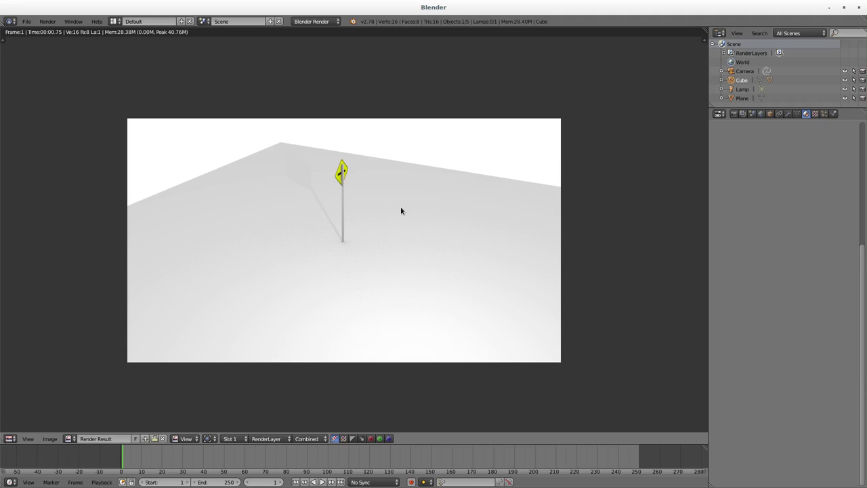